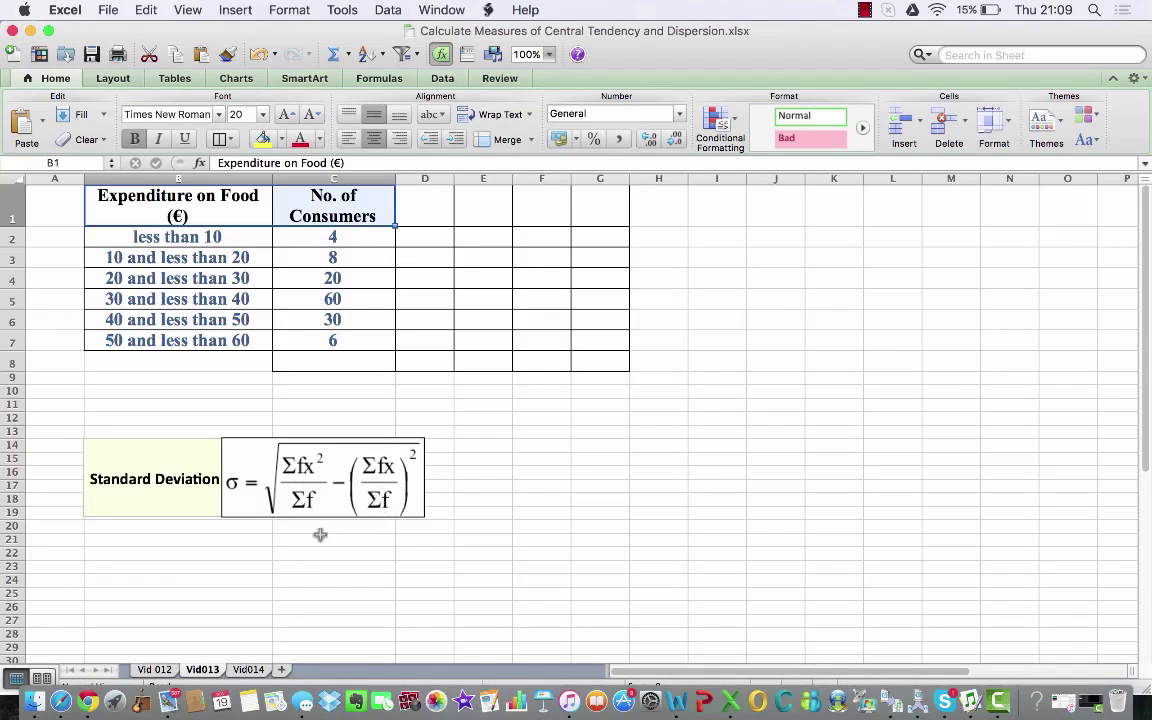
Go to the Vid 012 sheet that holds the mean calculation table.
left_click(156, 670)
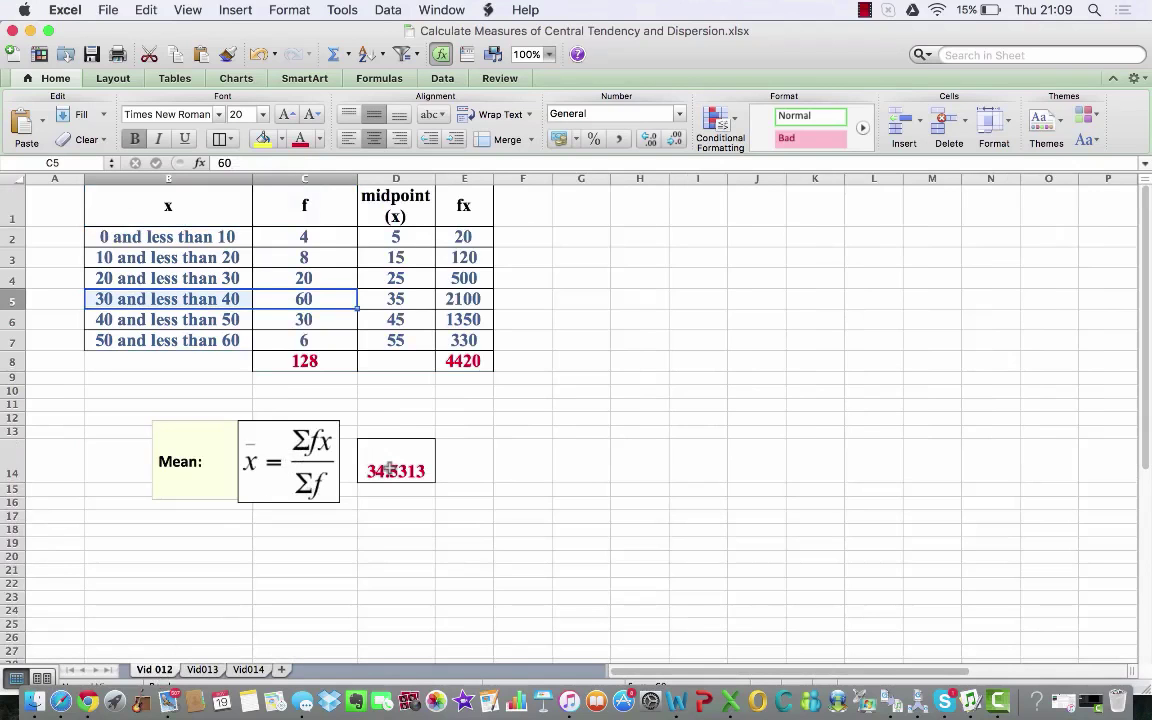
Paste Vid 012's midpoint (x) and fx columns into Vid013 D1 as values, widening column D.
left_click(203, 669)
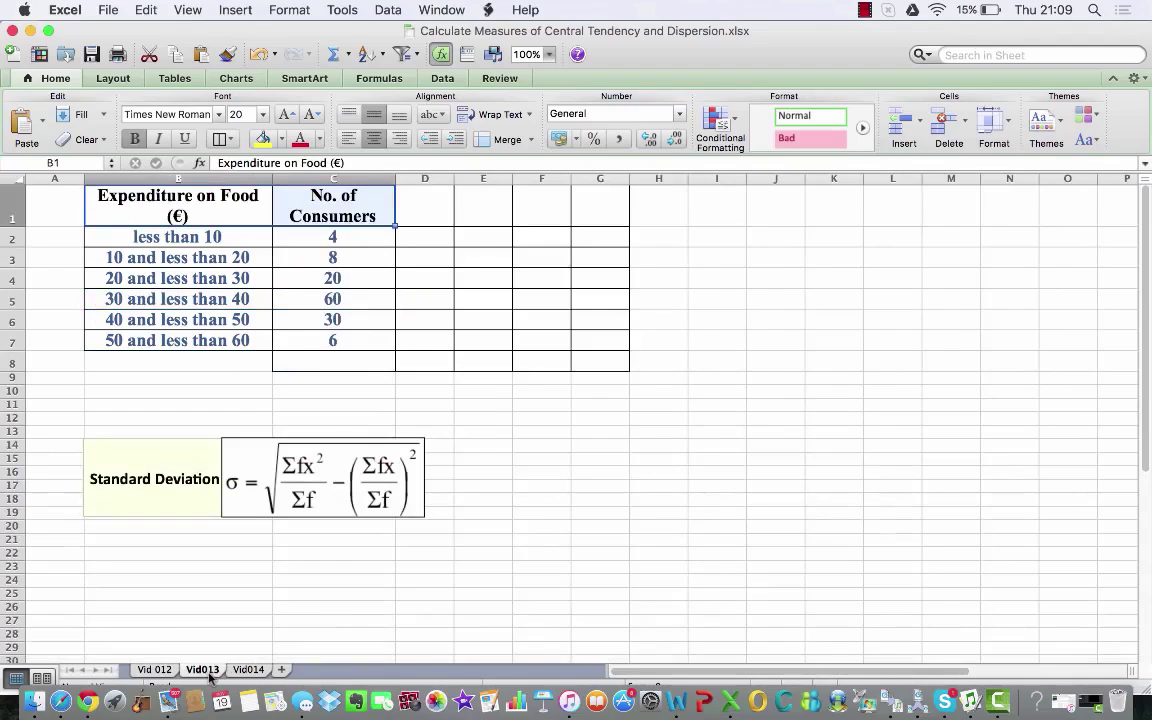
left_click(154, 669)
left_click_drag(358, 200, 515, 370)
key("super+c")
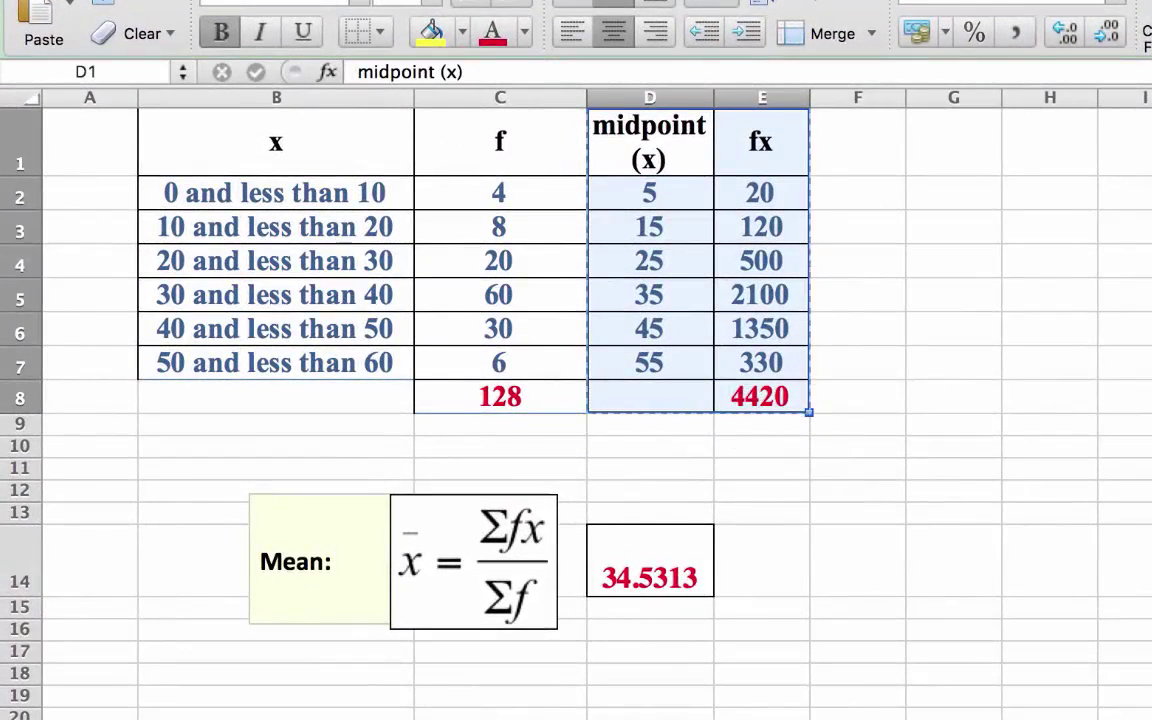
key("ctrl+Page_Down")
left_click(697, 141)
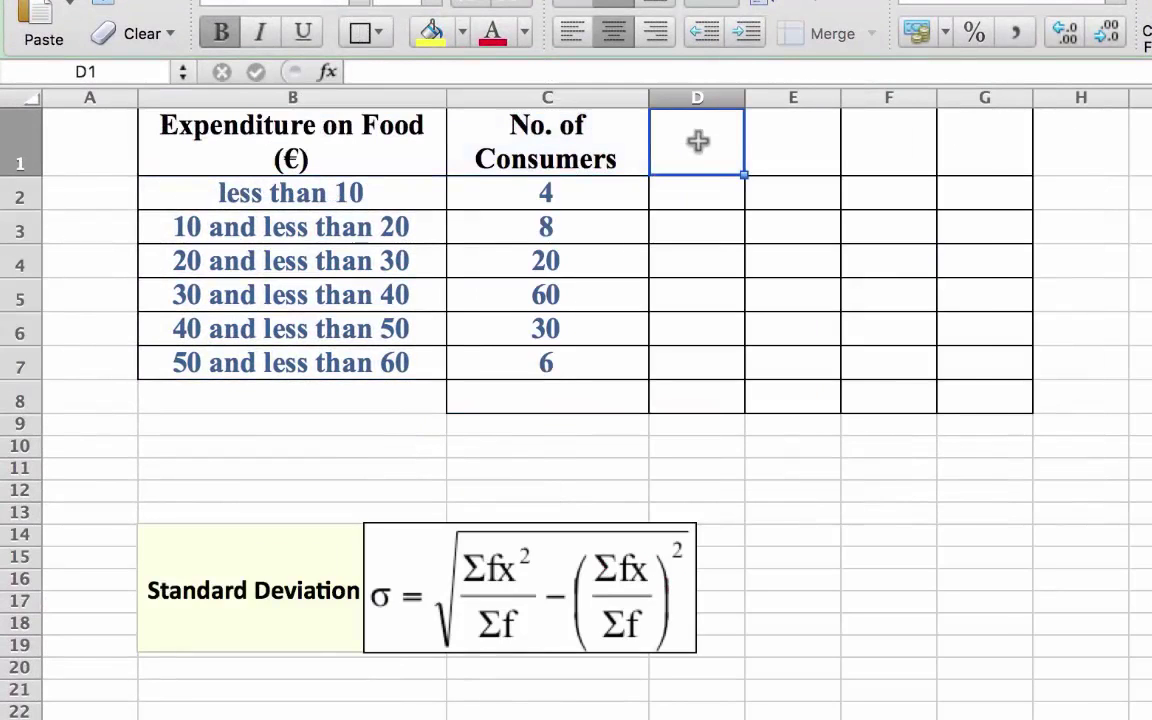
right_click(697, 141)
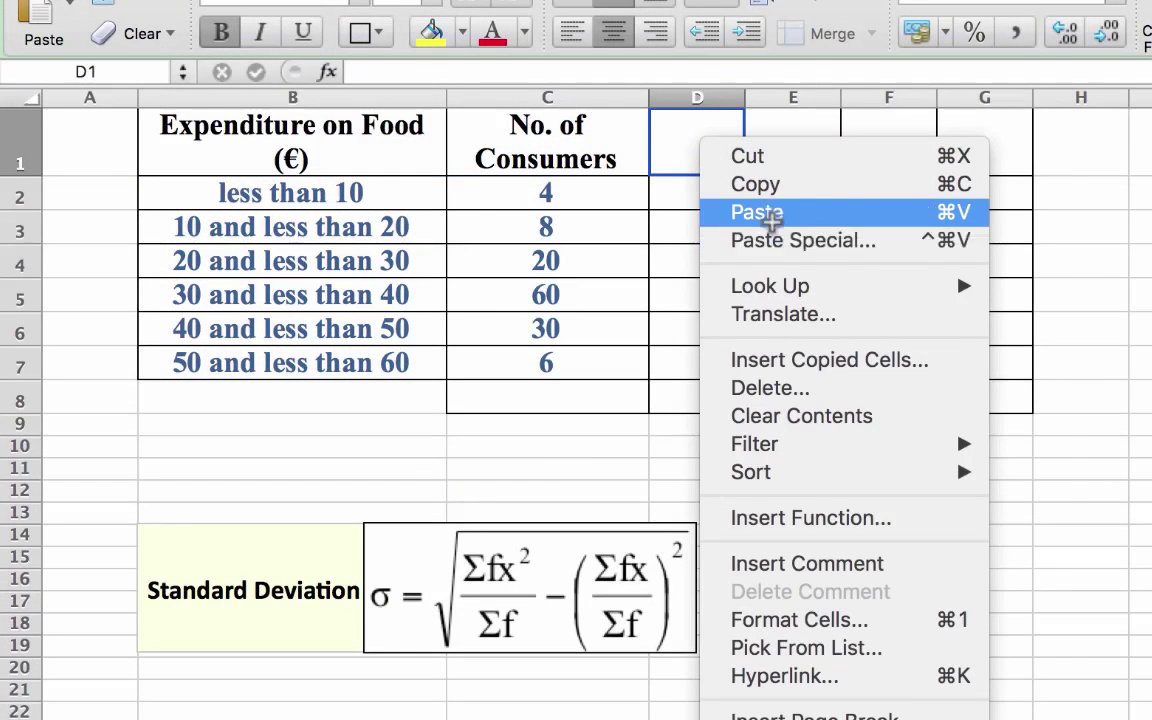
left_click(778, 242)
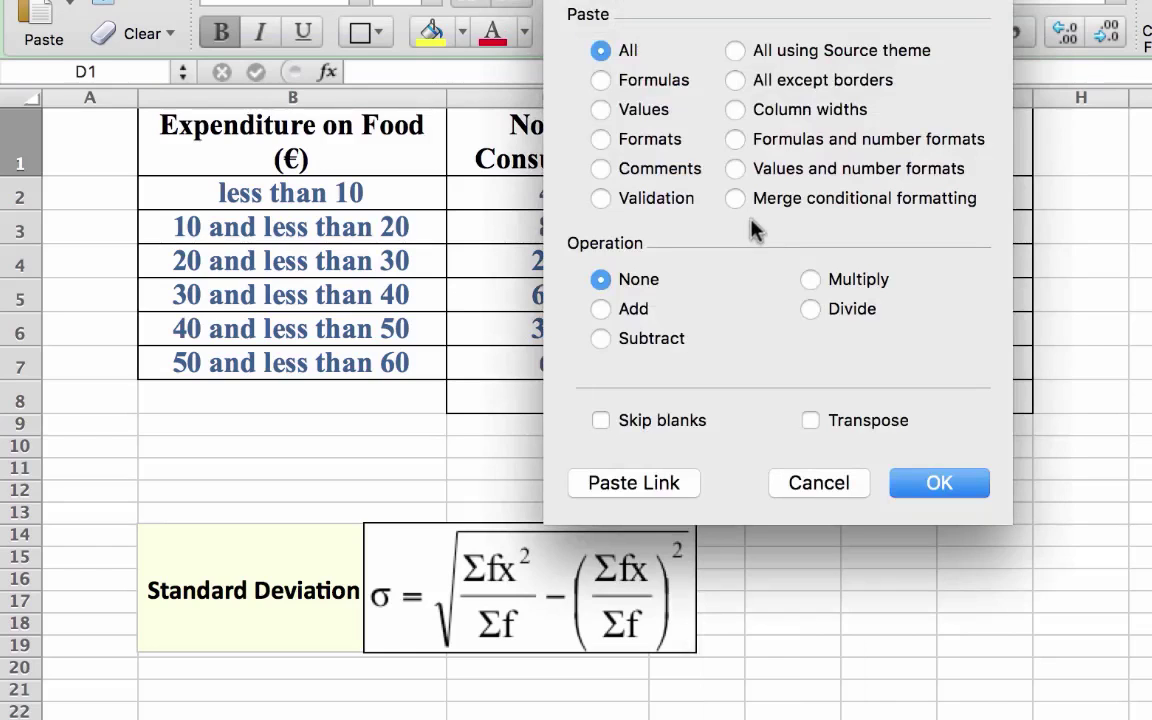
left_click(645, 110)
left_click(936, 482)
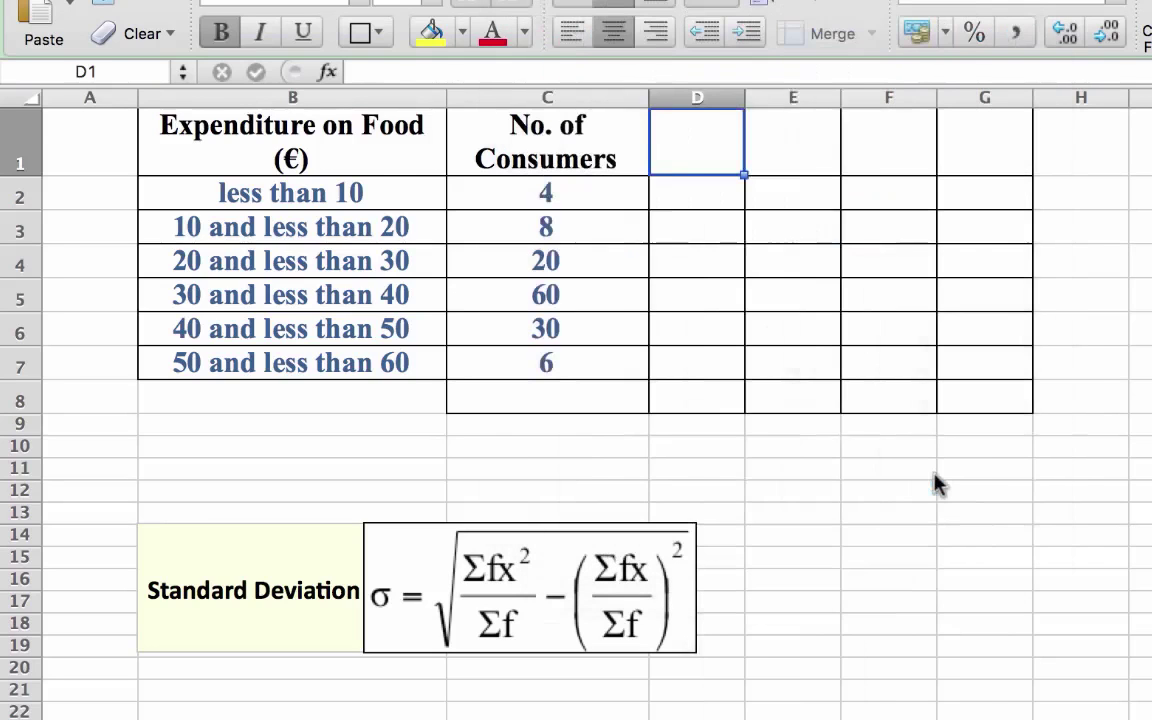
left_click_drag(745, 97, 793, 98)
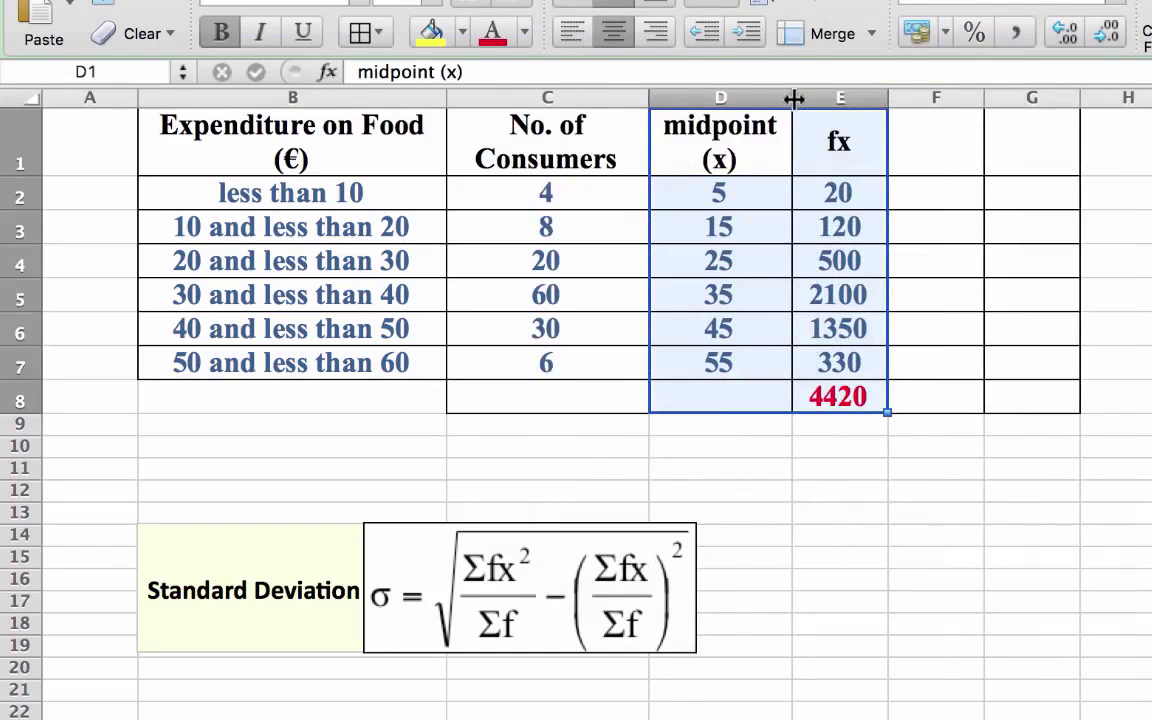
left_click(936, 468)
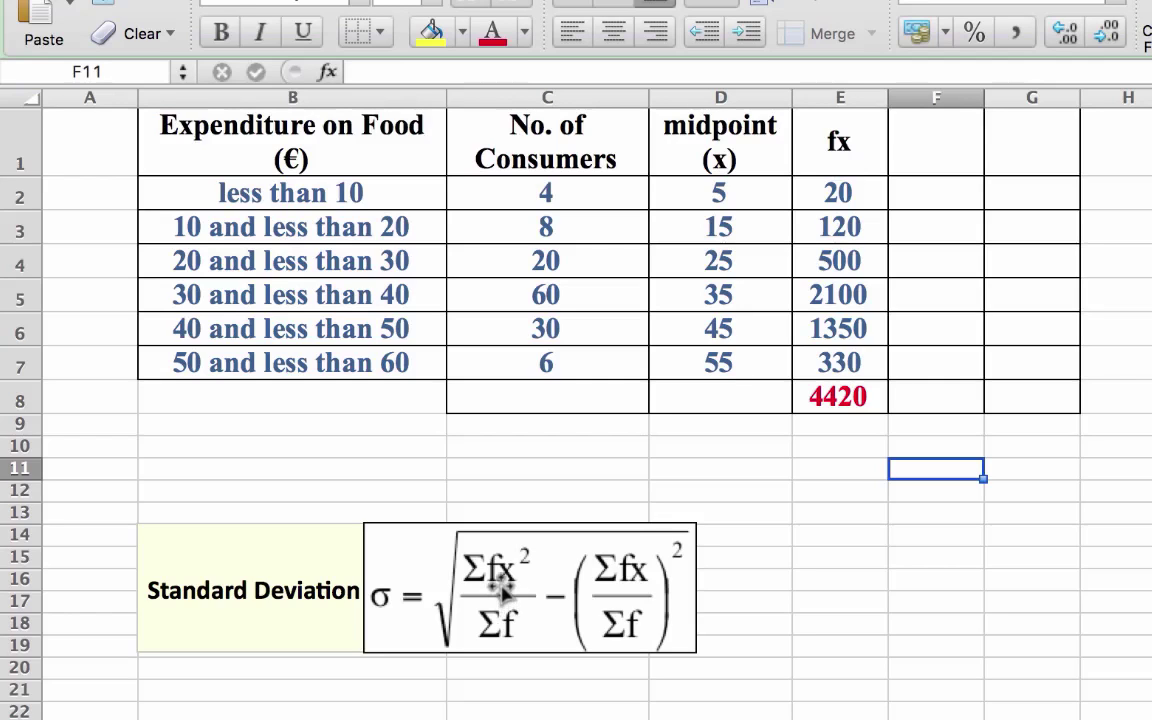
Add an x^2 column with =(D2^2) filled down F2:F7, giving 25 through 3025.
left_click(940, 133)
type("x")
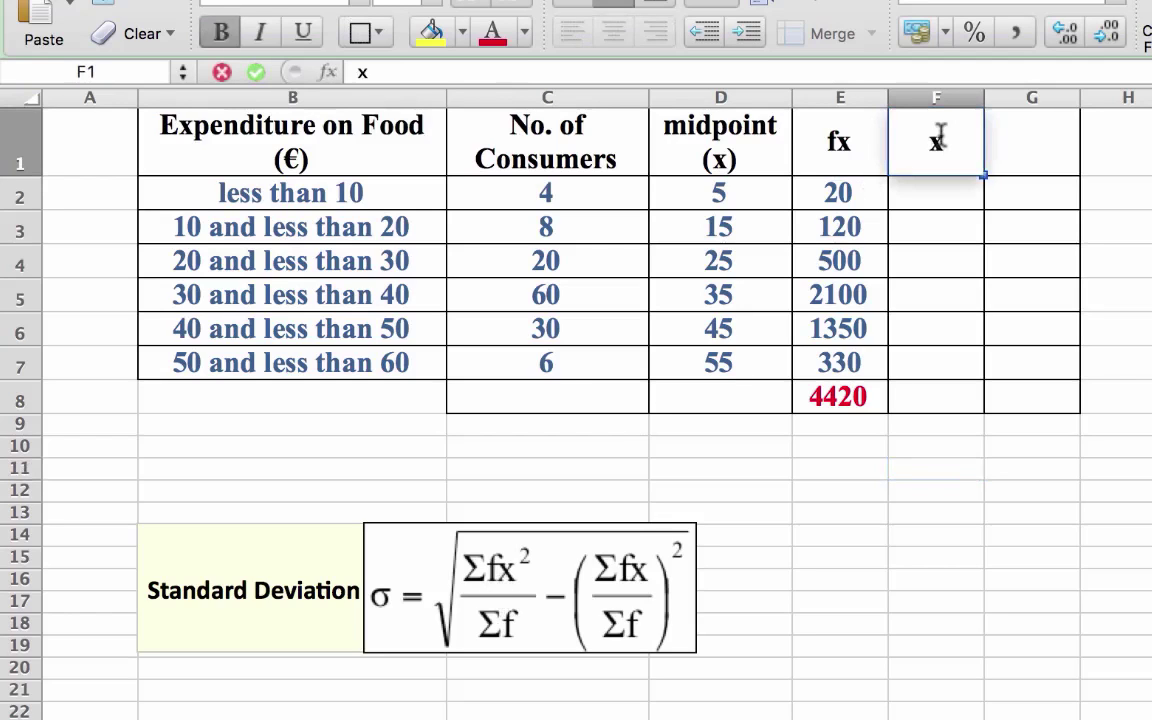
type("^2")
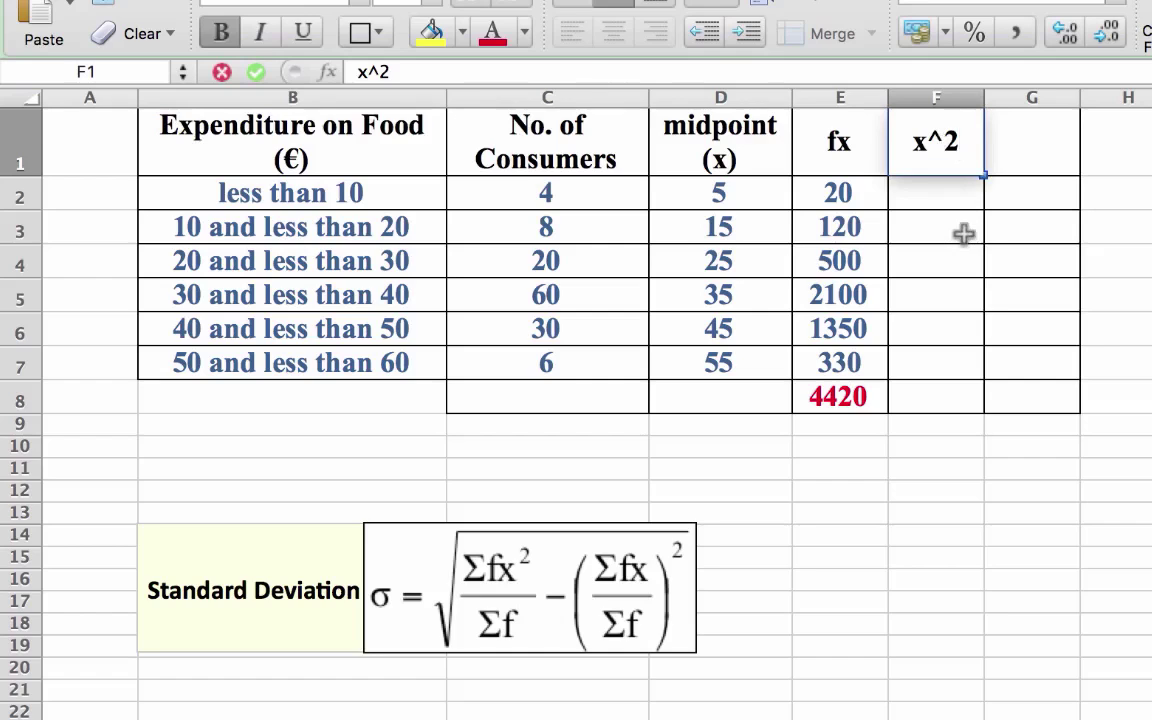
left_click(955, 204)
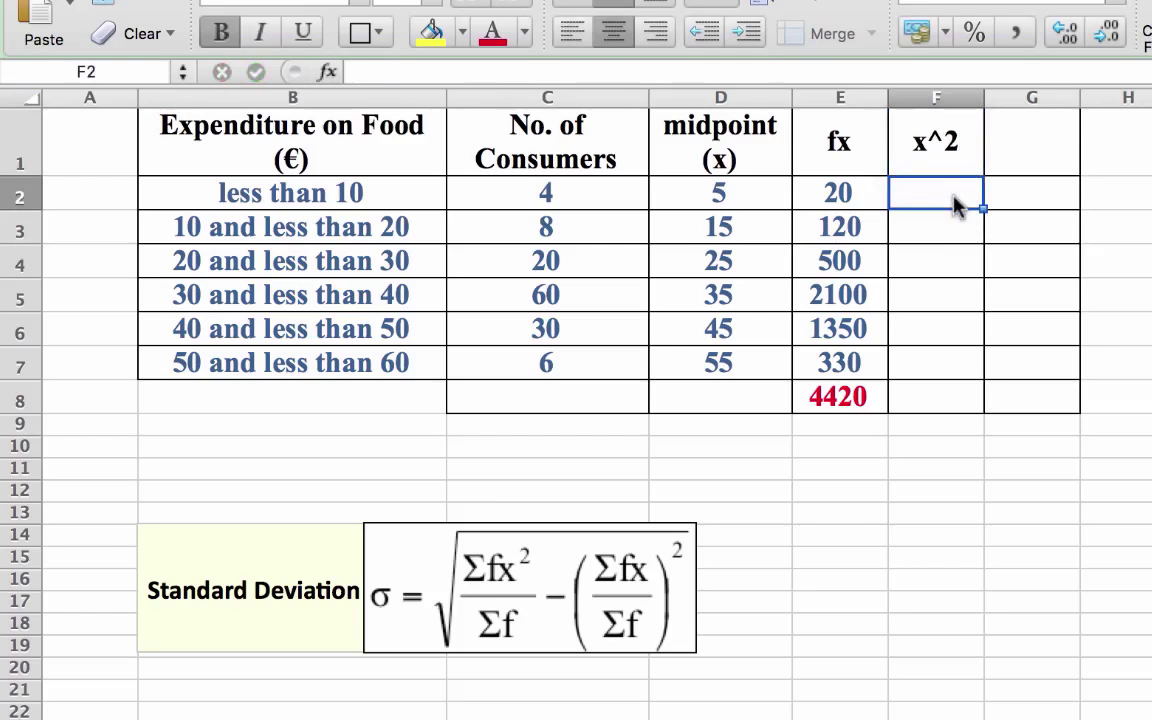
type("=")
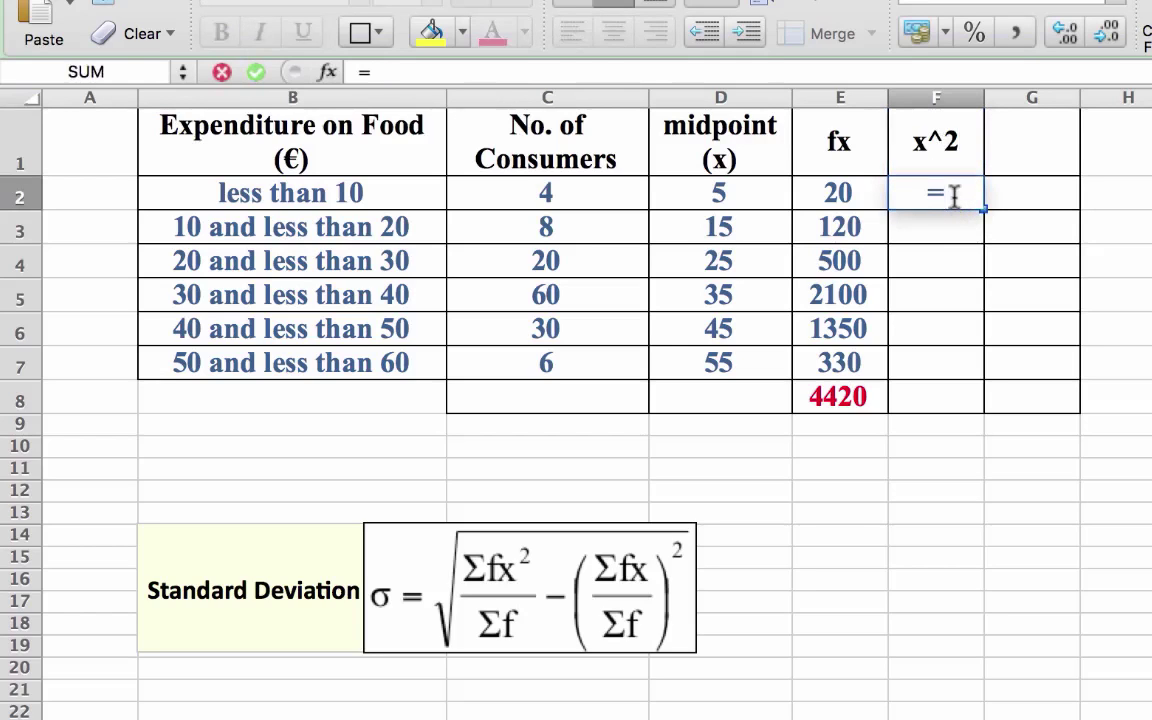
type("(")
left_click_drag(790, 215, 739, 199)
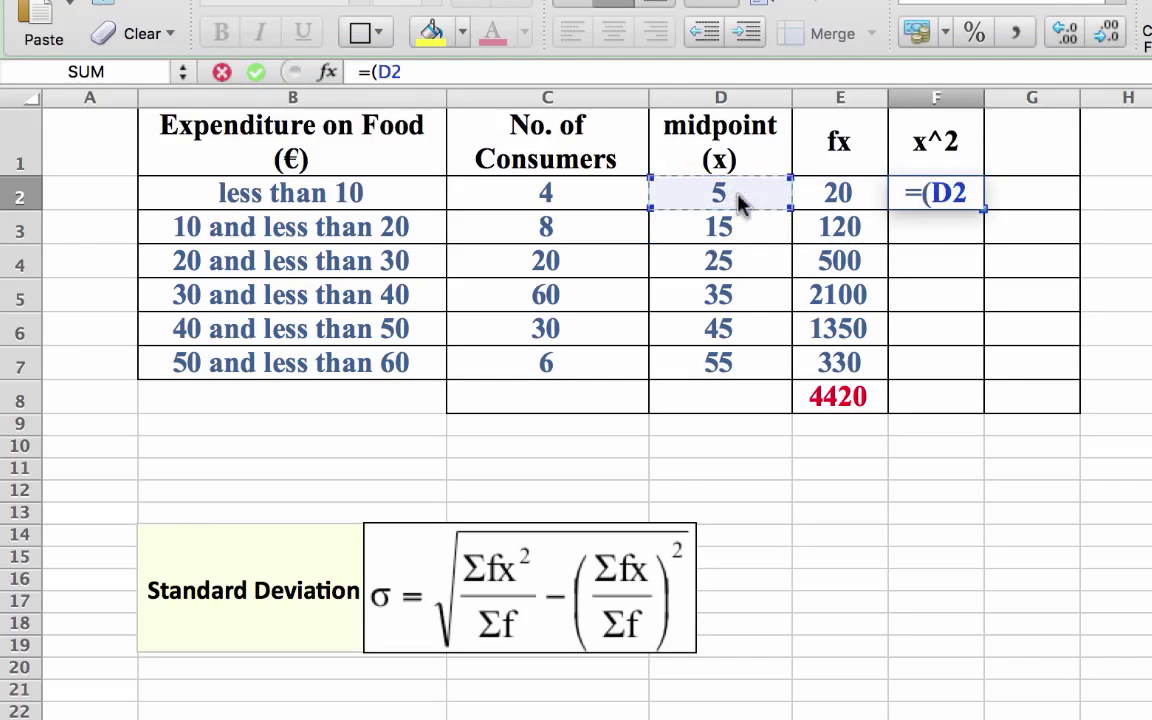
type("^")
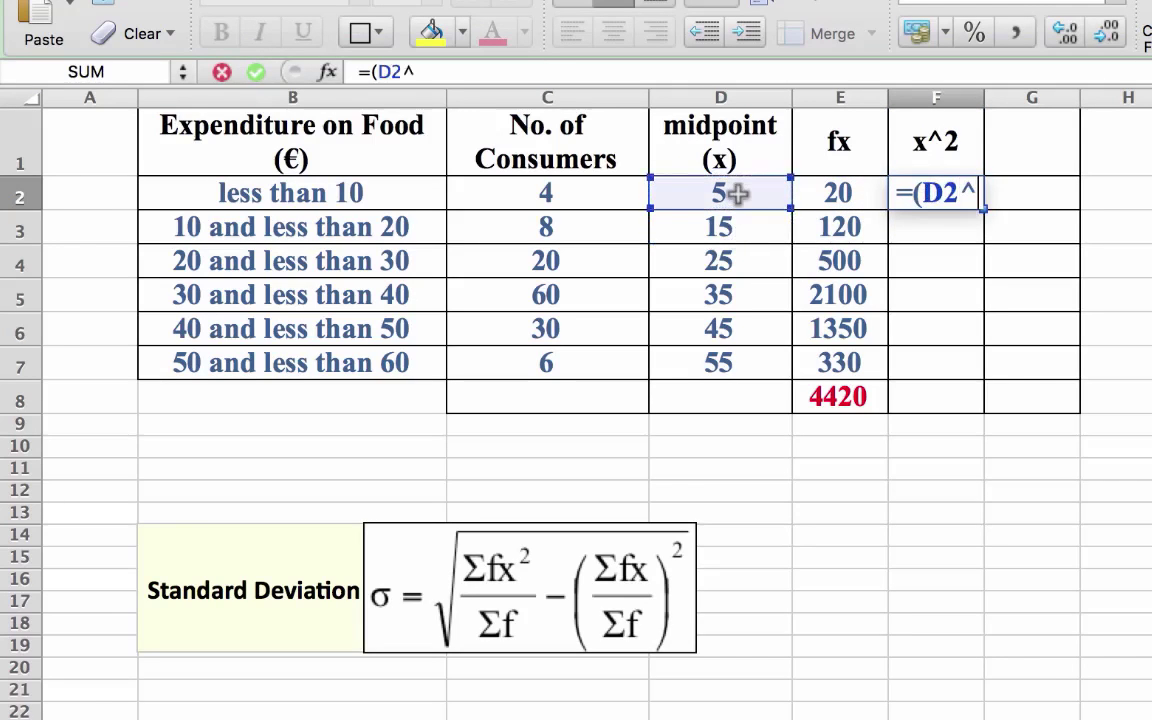
type("2)")
key("Return")
left_click(925, 192)
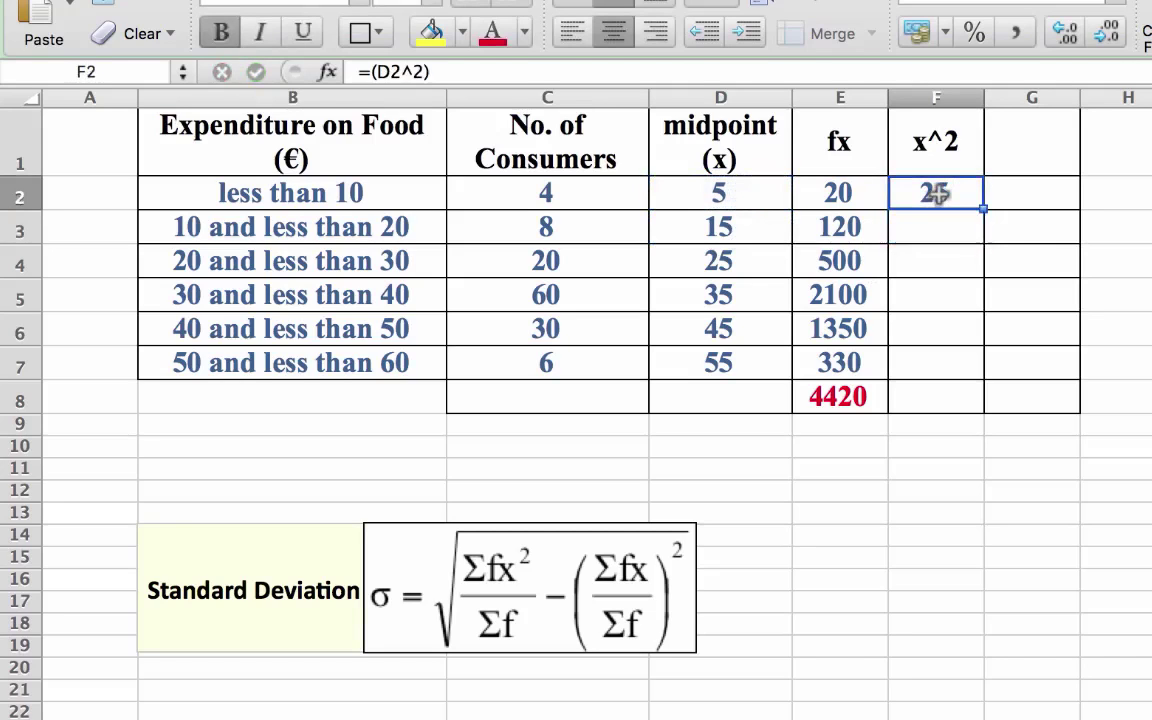
left_click_drag(983, 208, 983, 376)
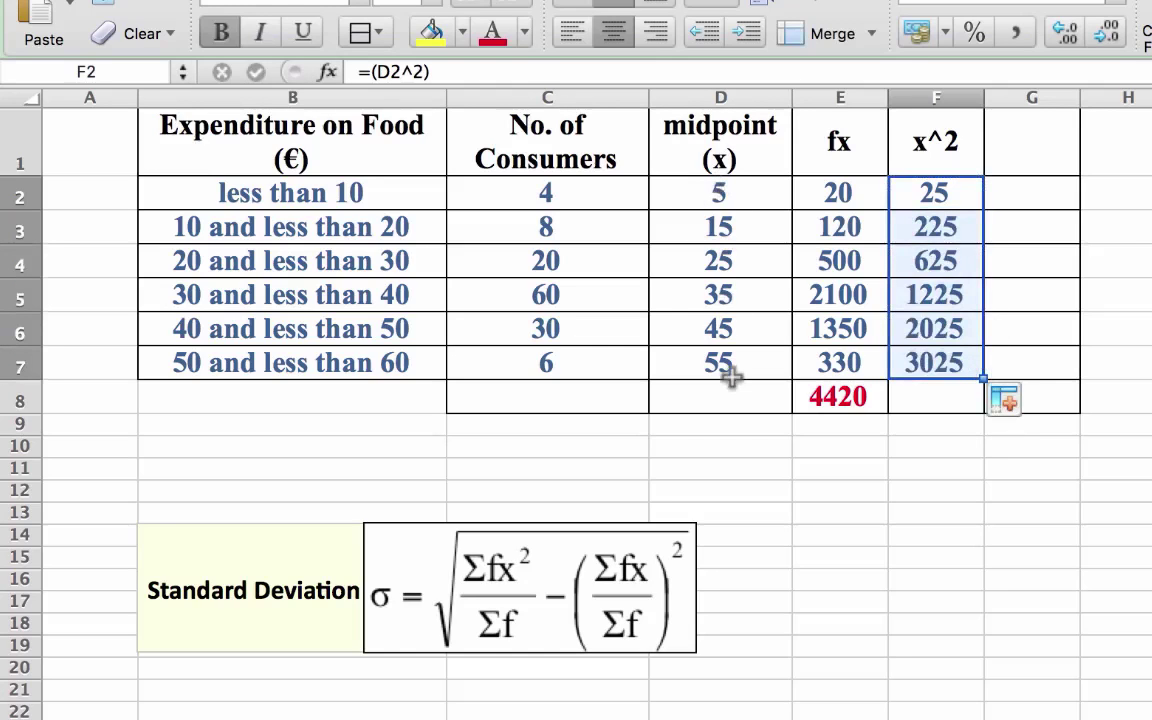
Head column G as fx^2 and rename heading C1 to f and B1 to x.
left_click(1031, 157)
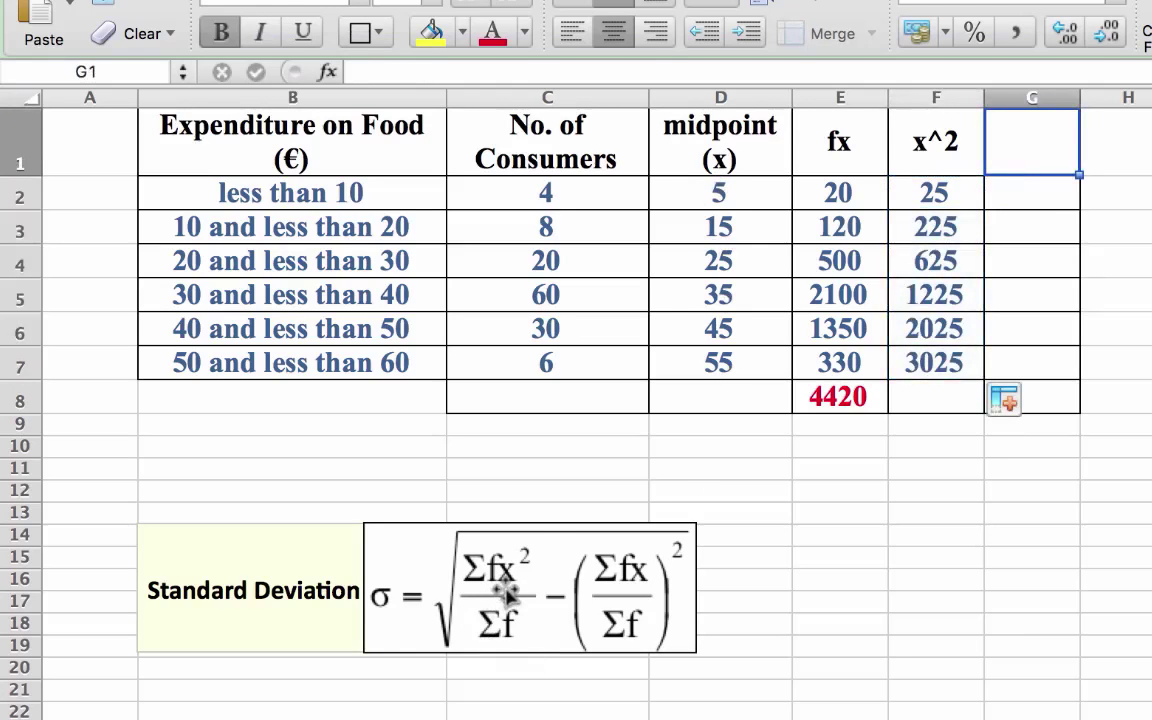
type("fx")
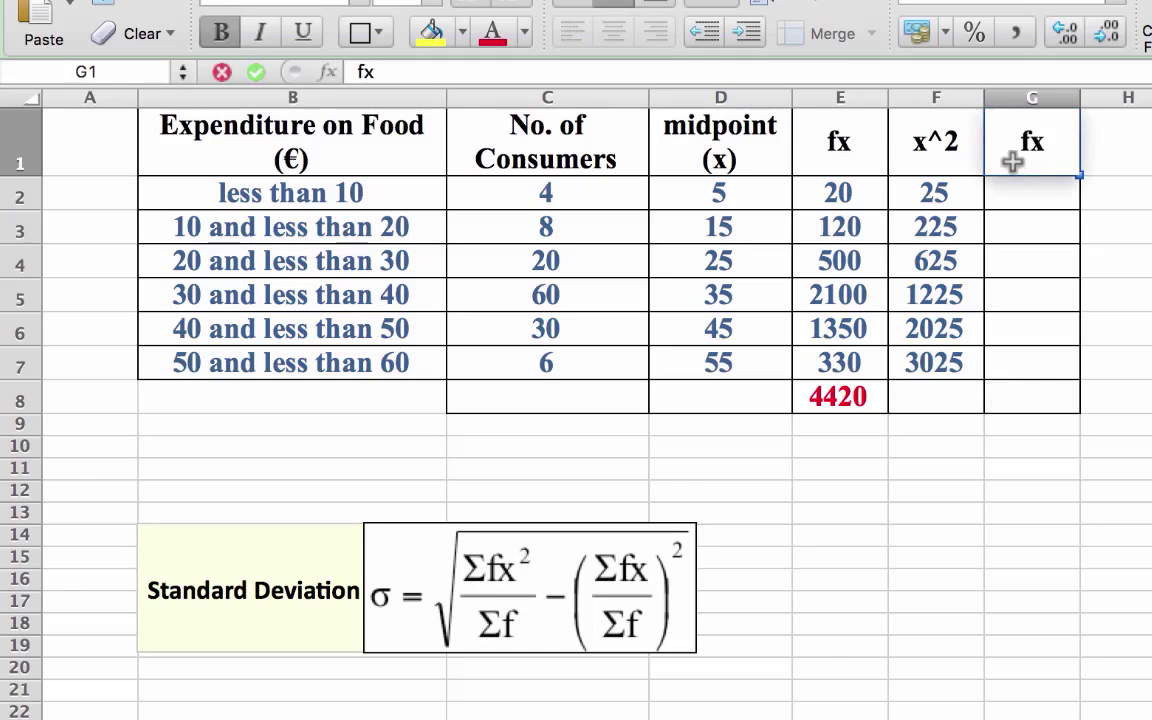
type("^2")
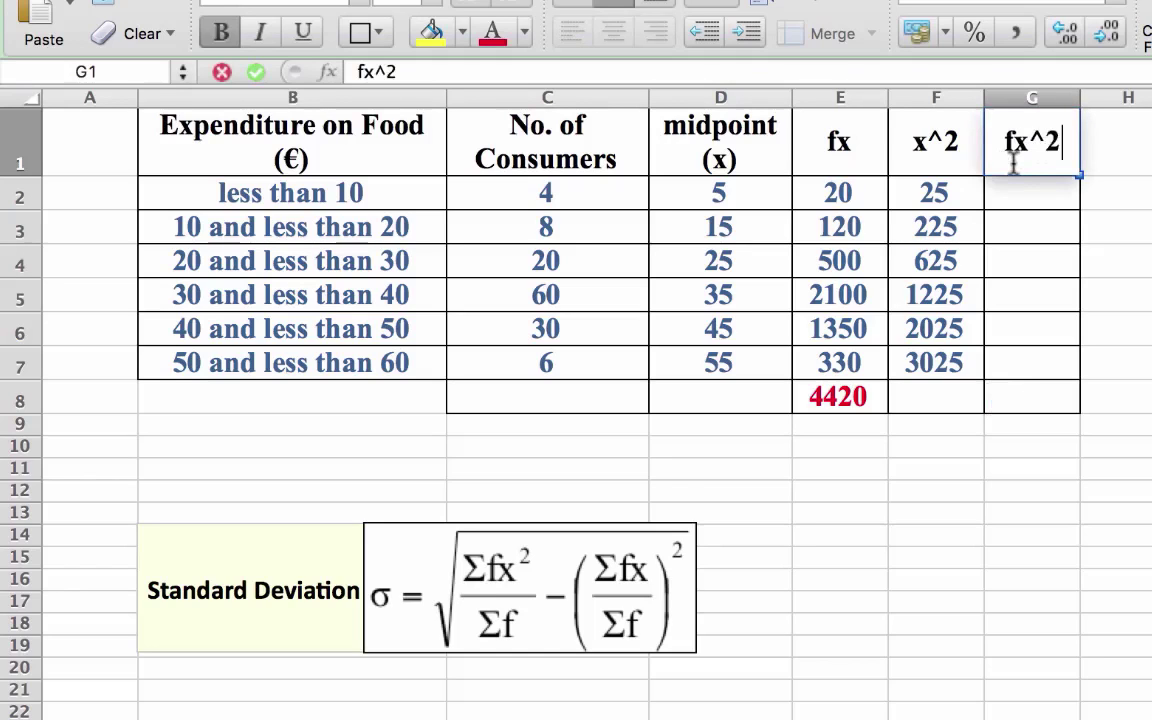
left_click(1038, 192)
left_click(598, 122)
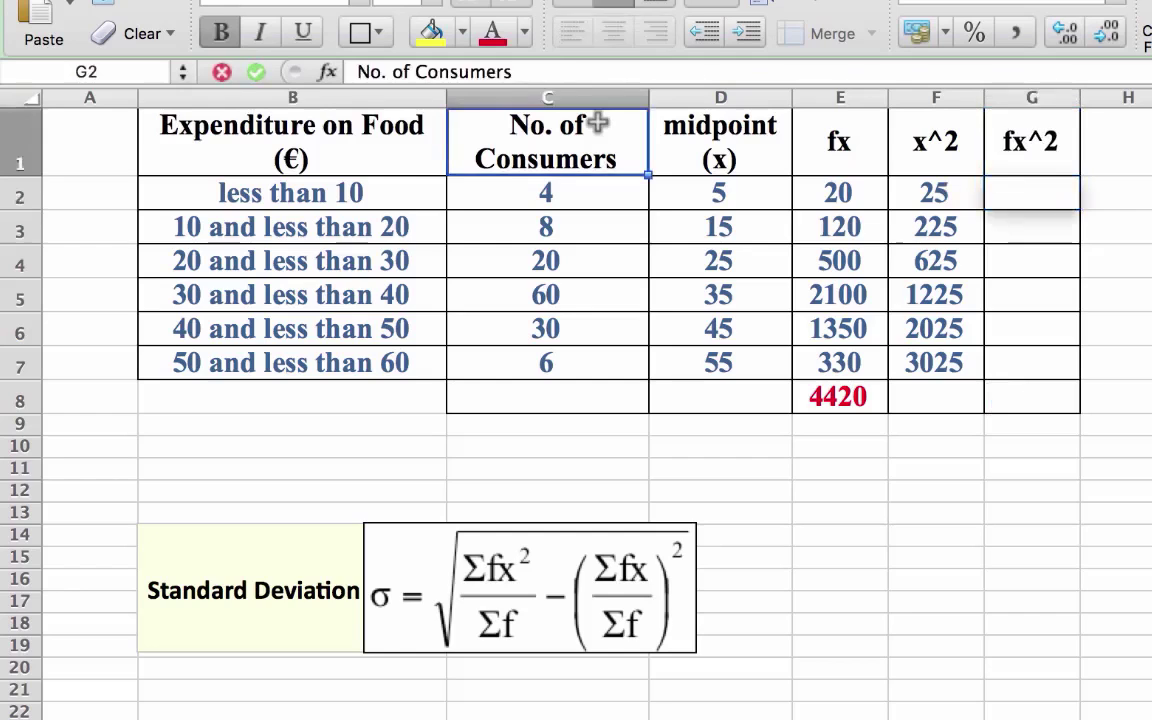
type("f")
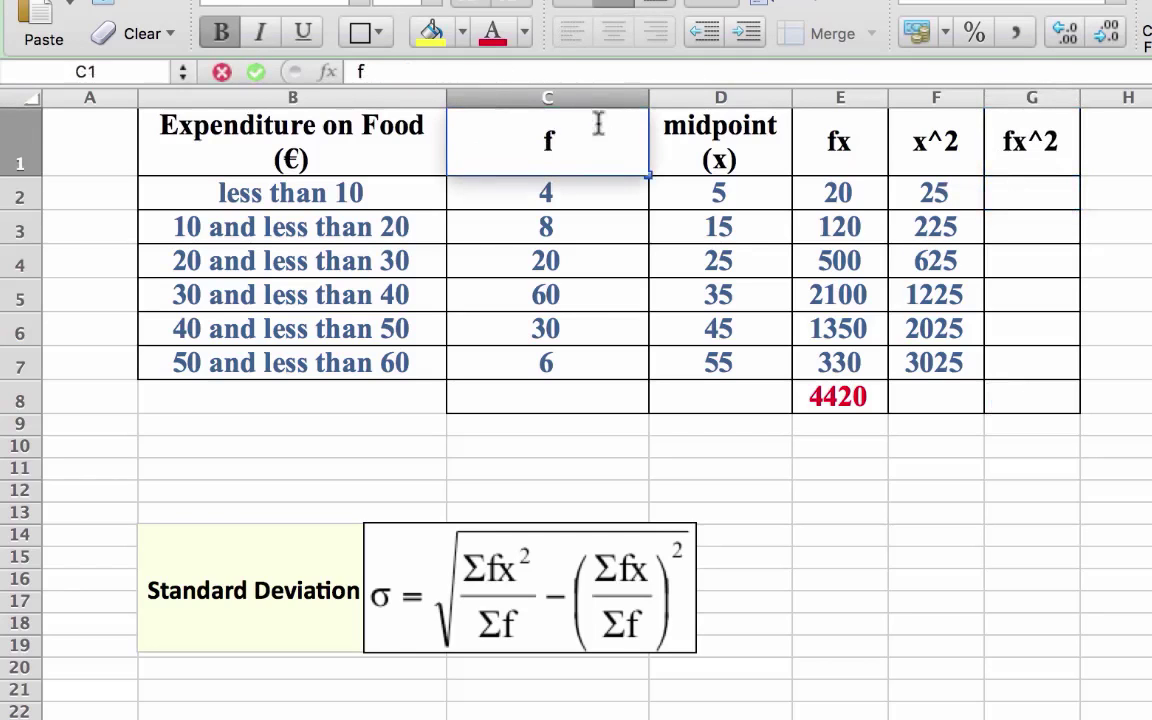
left_click(316, 147)
type("x")
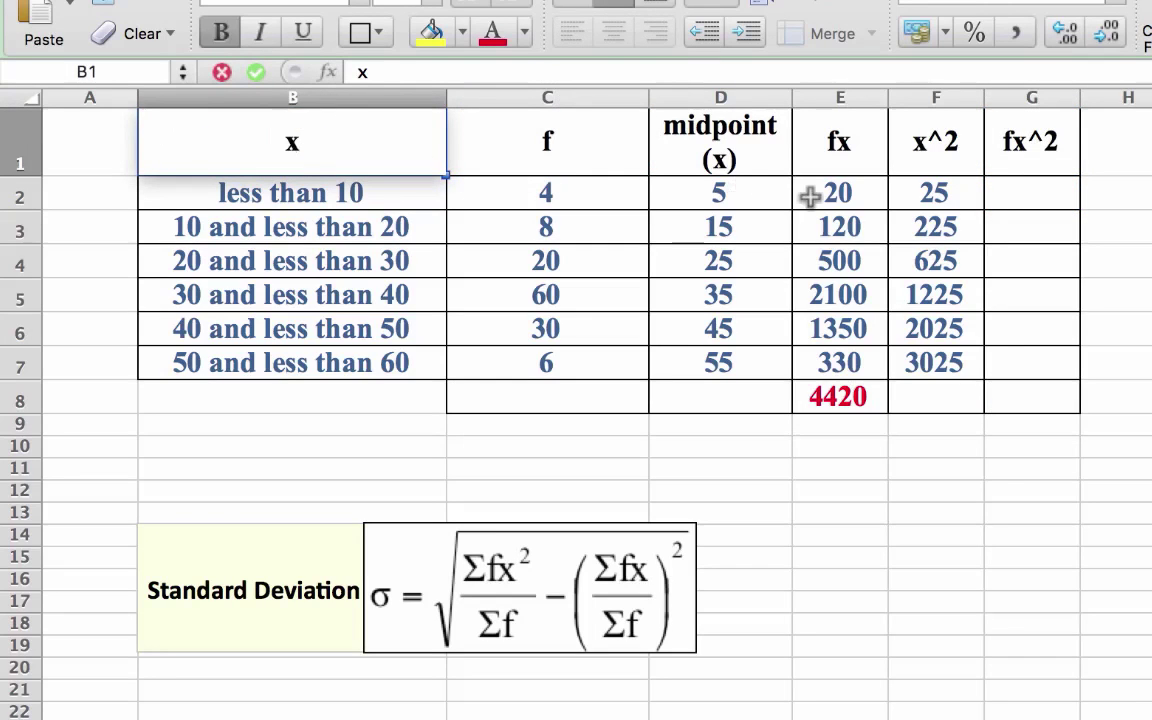
left_click(1028, 200)
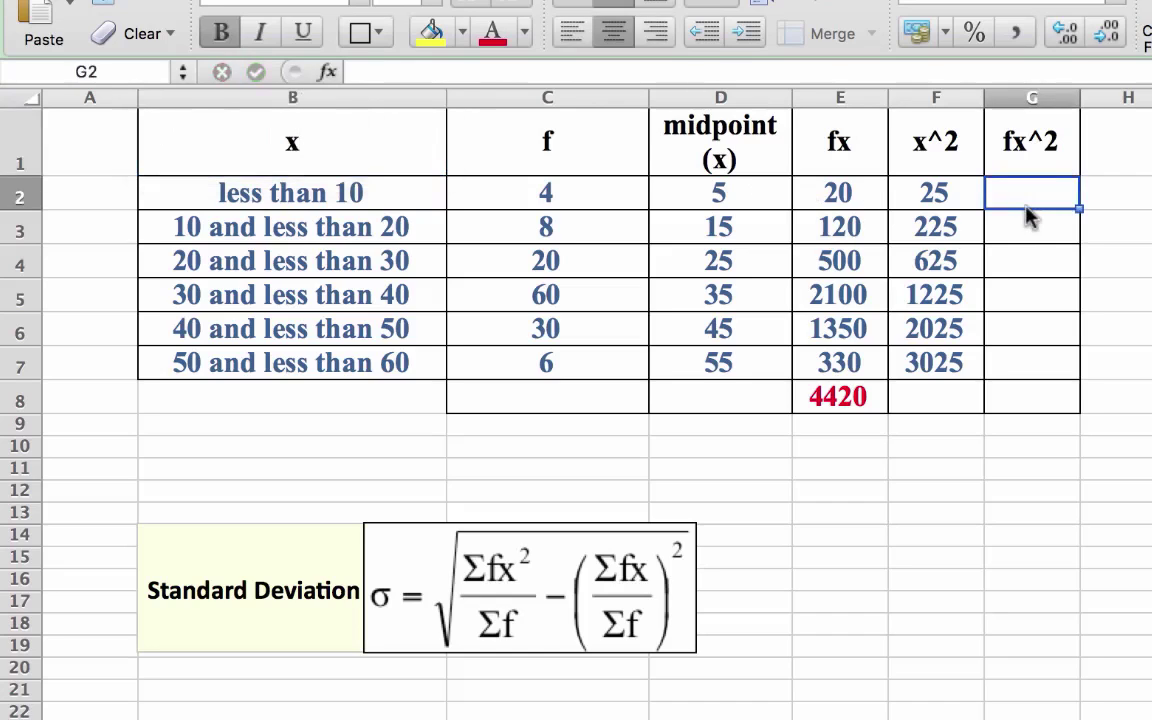
Enter =(C2*F2) in G2 and fill it down to G7, giving 100 through 18150.
type("=(")
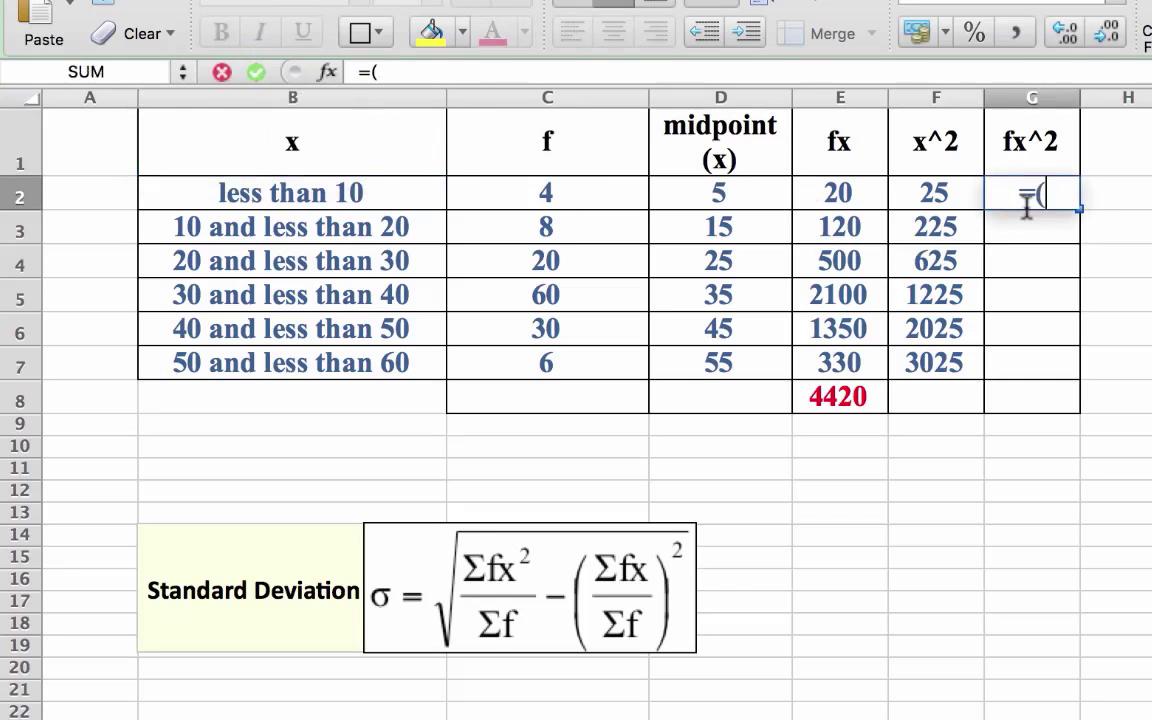
left_click(570, 192)
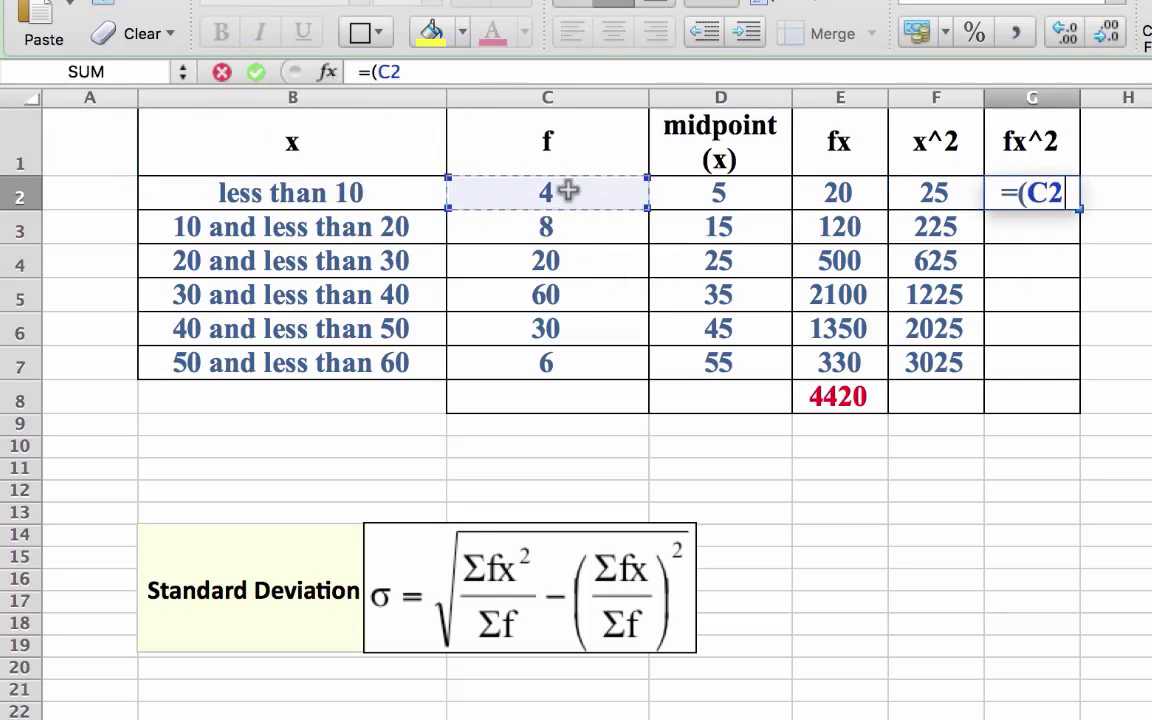
type("*")
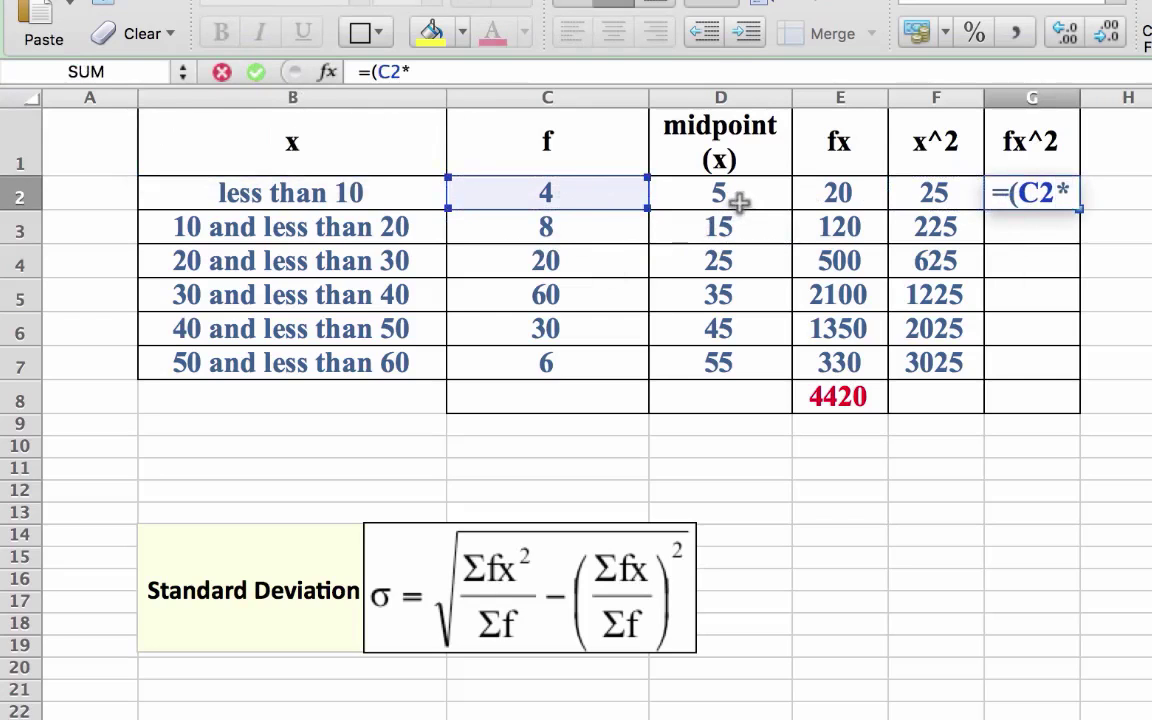
left_click(940, 192)
type(")")
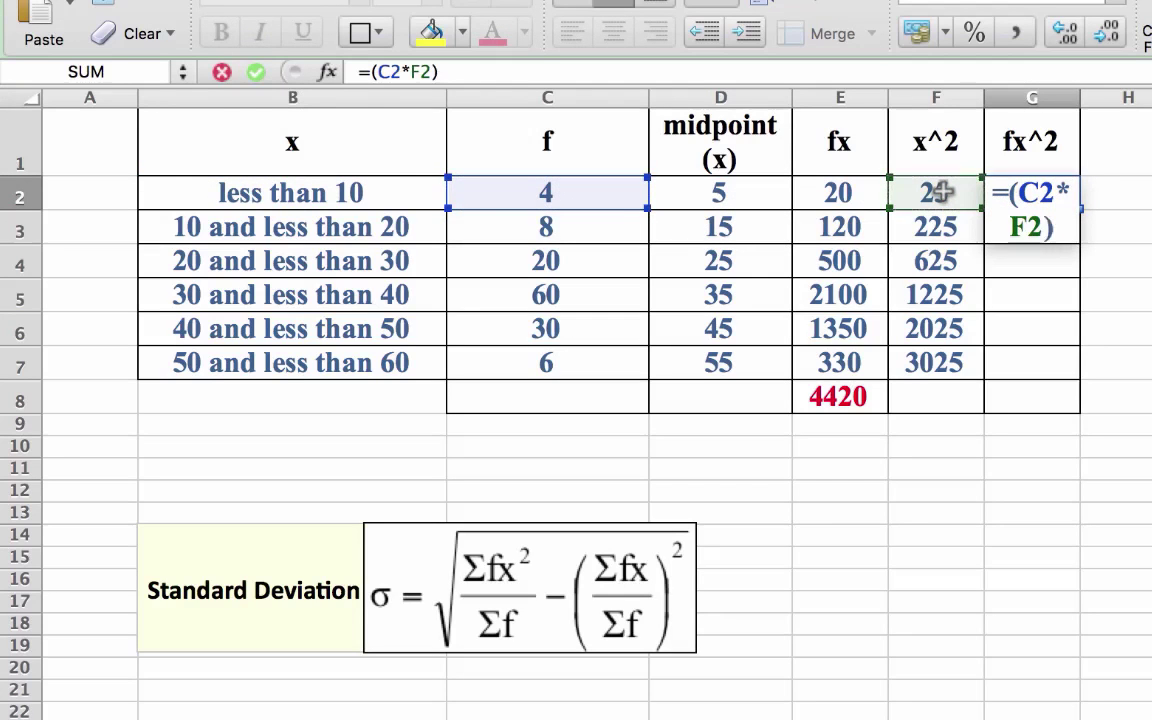
key("Return")
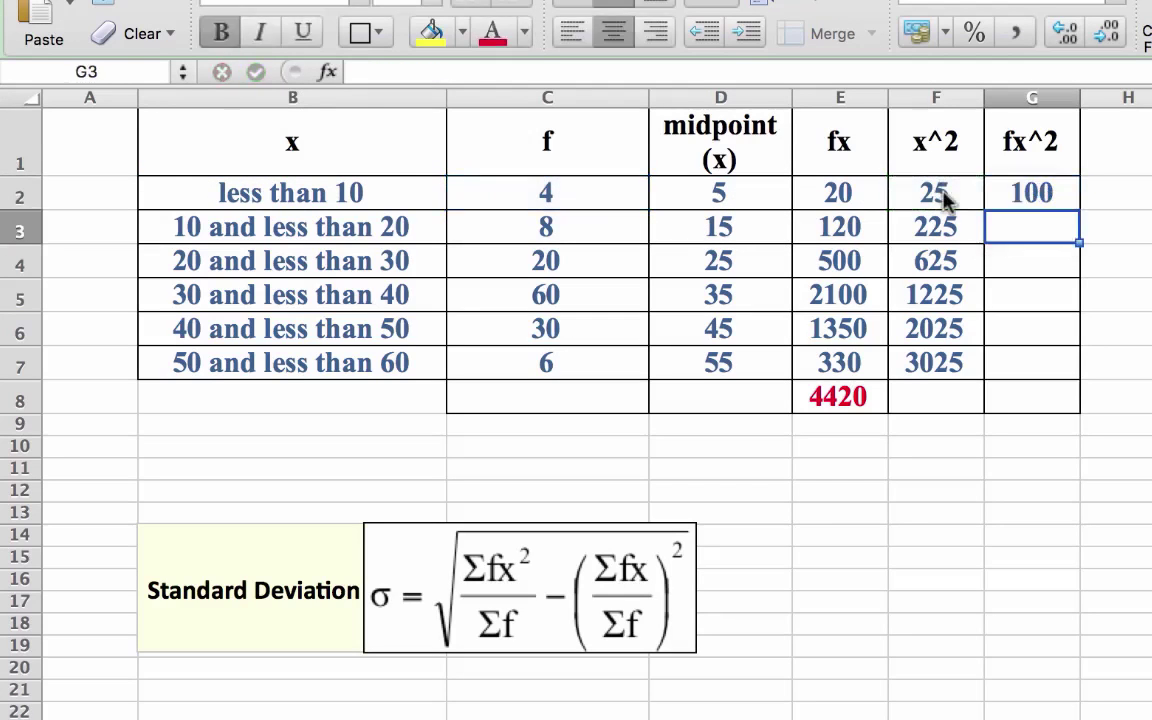
left_click(1049, 187)
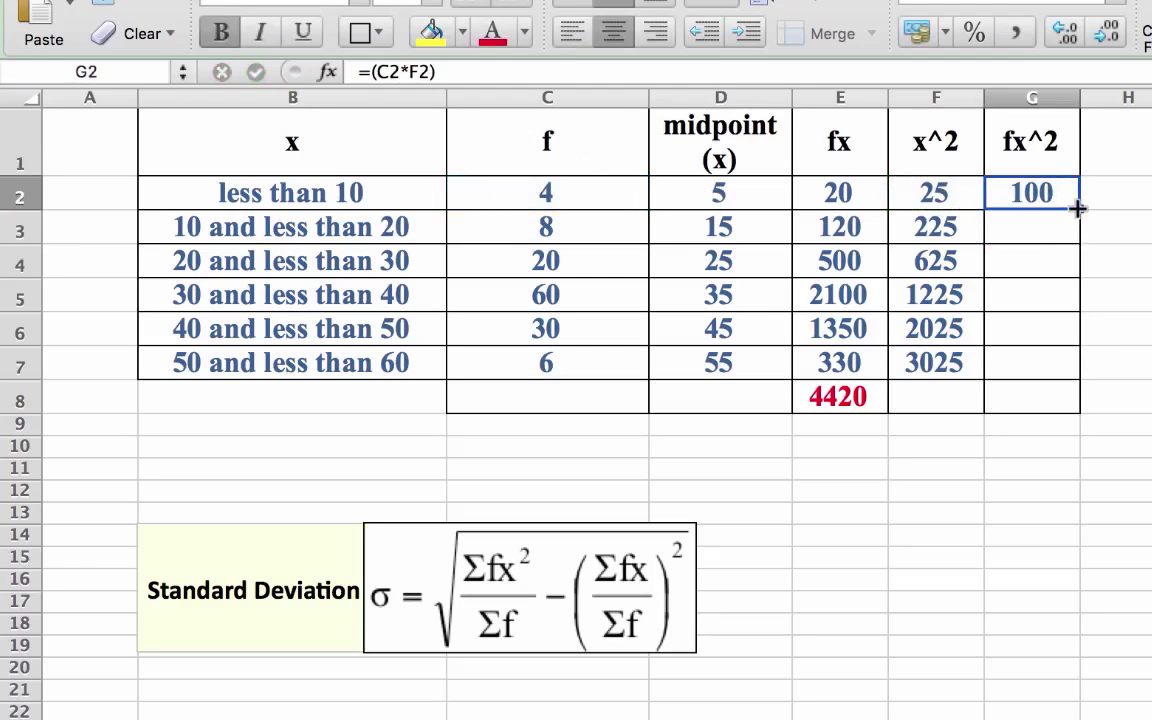
left_click_drag(1077, 207, 1073, 381)
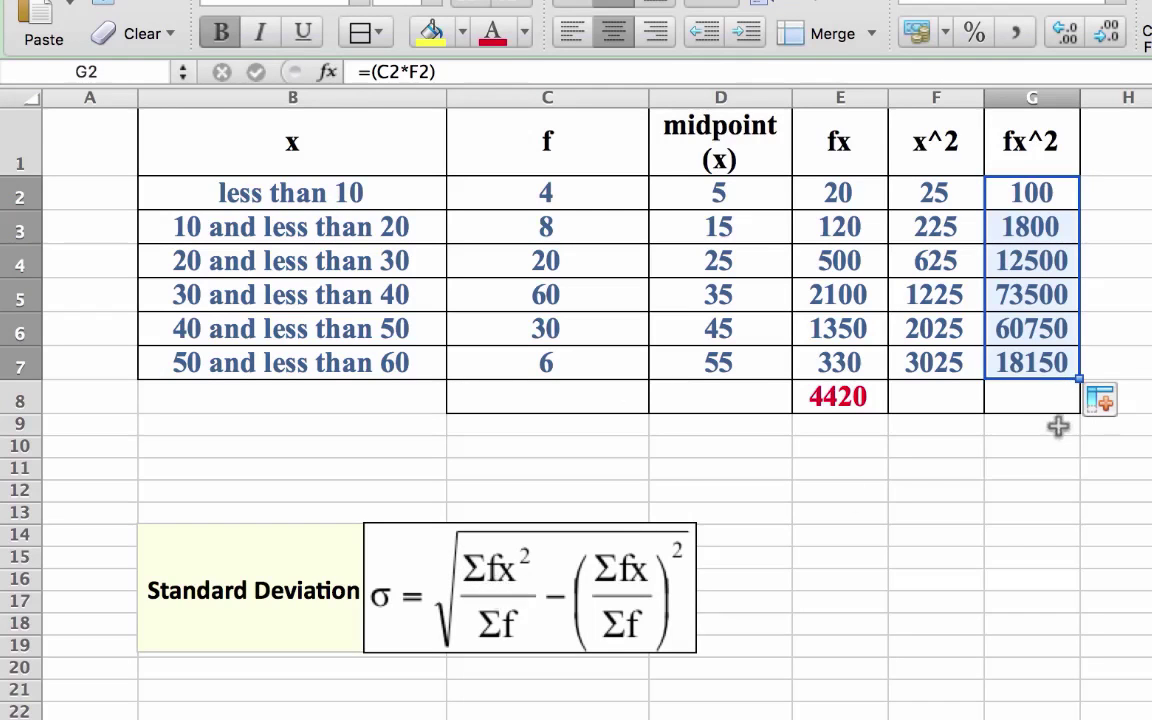
Total the fx^2 column in G8 with =Sum(G2:G7), giving 166800, and widen column G.
left_click(1012, 399)
type("=Sum(")
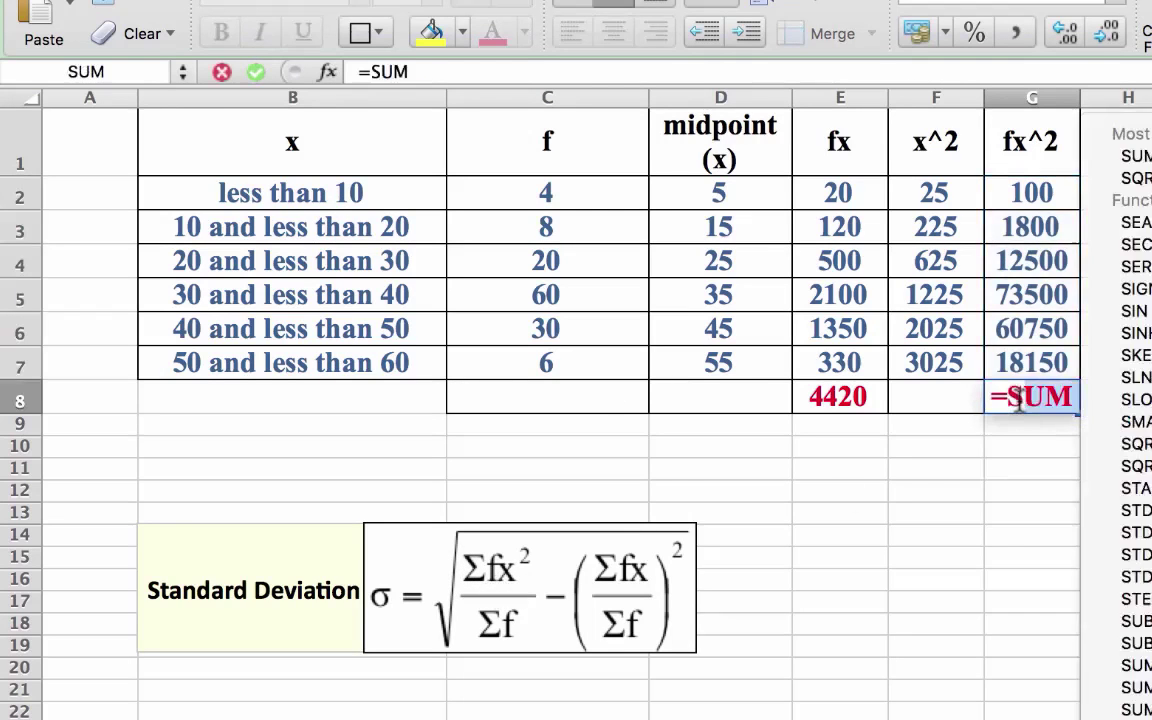
left_click(1032, 190)
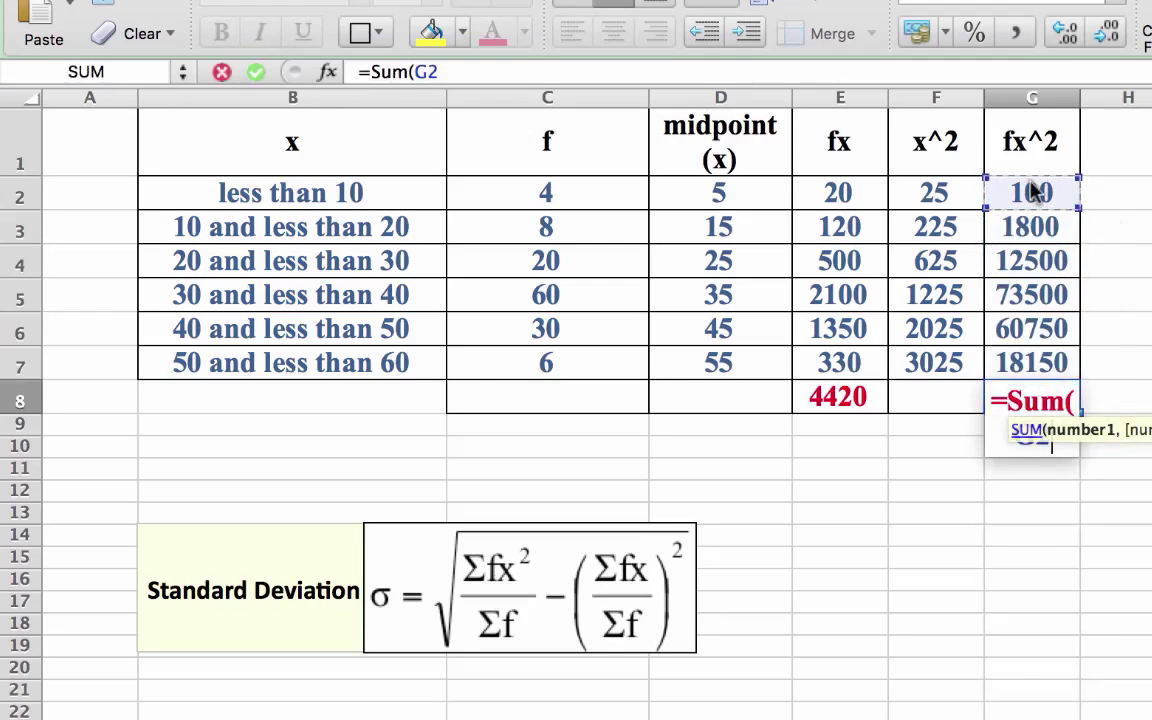
left_click_drag(1032, 190, 1040, 367)
type(")")
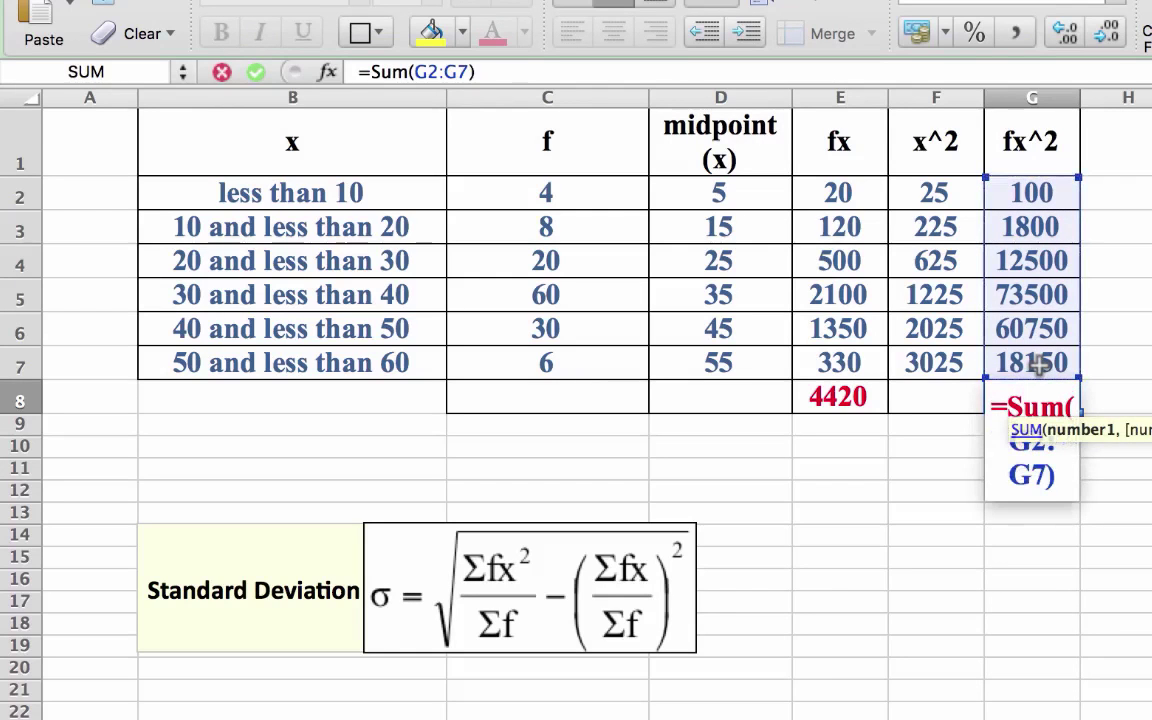
key("Return")
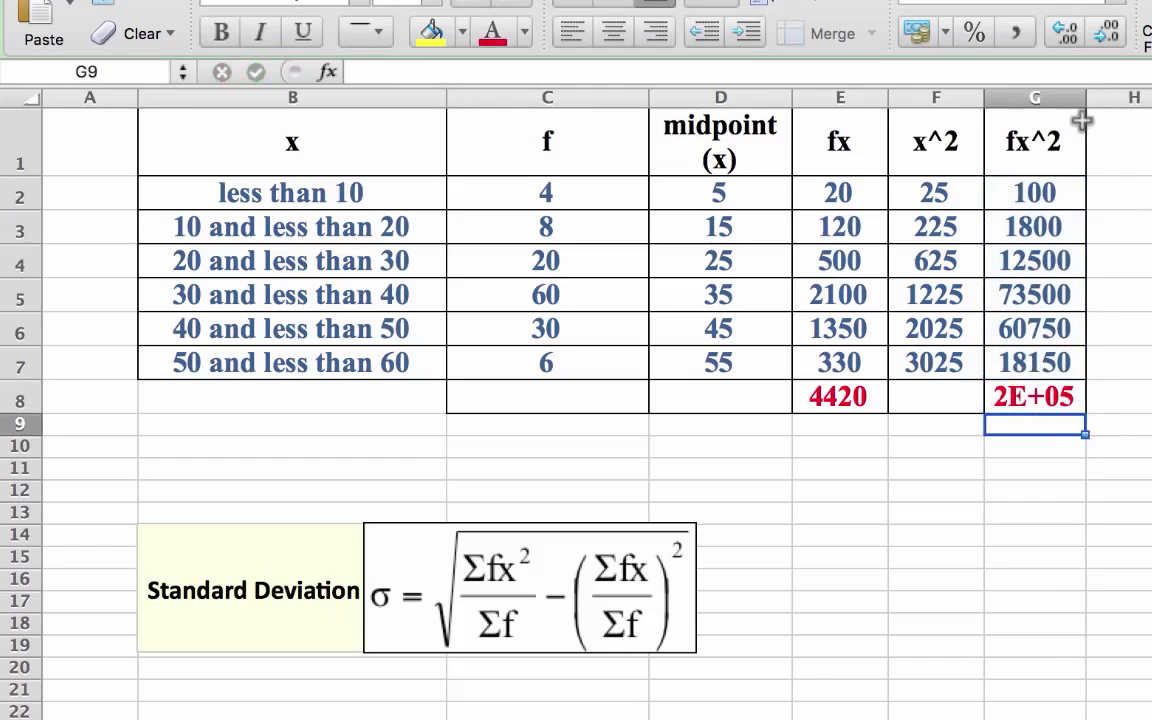
left_click_drag(1086, 102, 1125, 105)
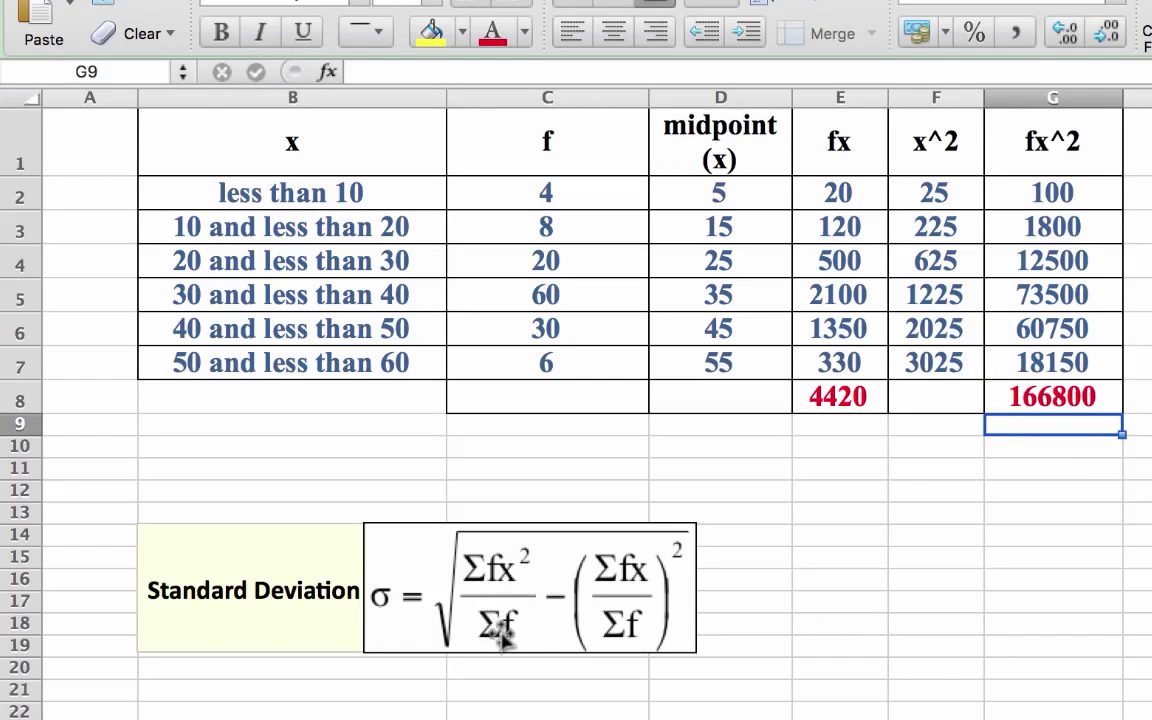
Enter the frequency total 128 in C8.
left_click(550, 400)
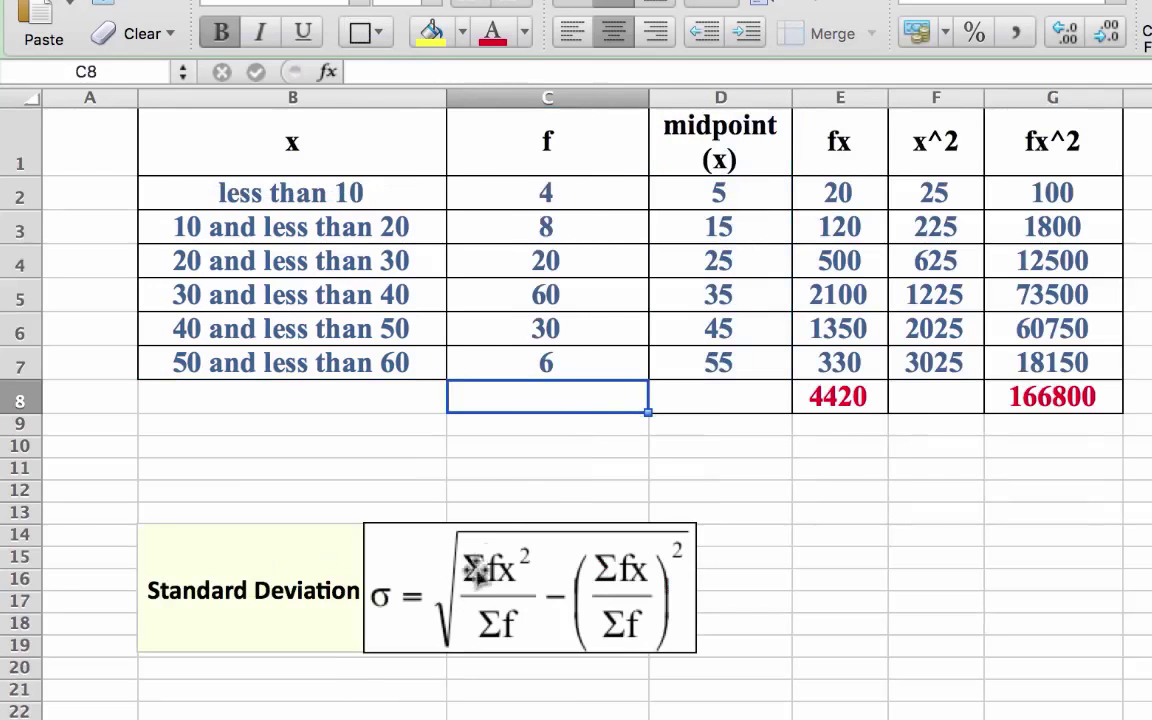
type("128")
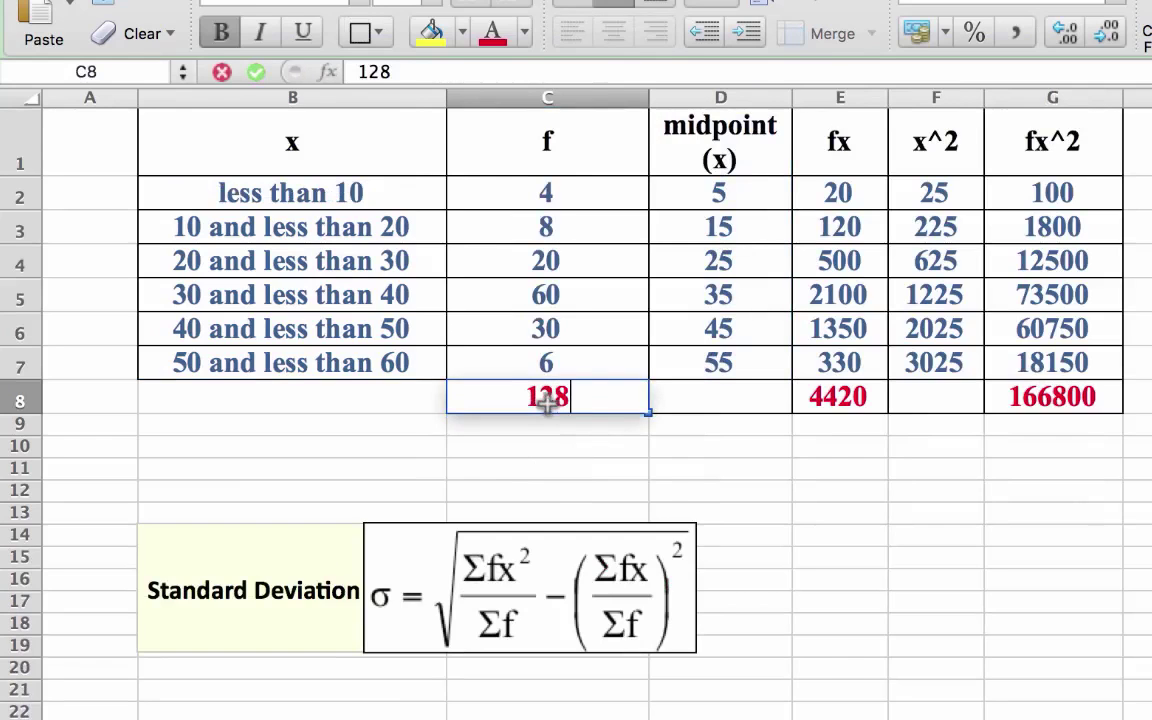
left_click(820, 450)
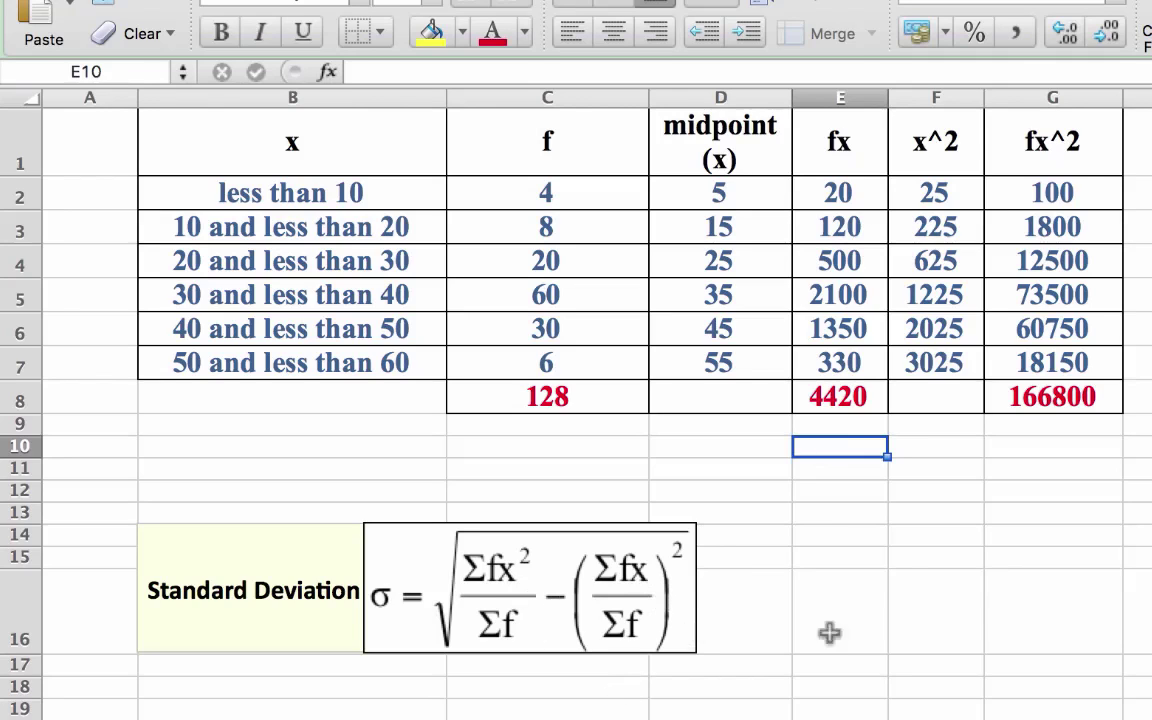
Enter =(G8/C8) in E16 to get Σfx²/Σf of 1303.
left_click(851, 607)
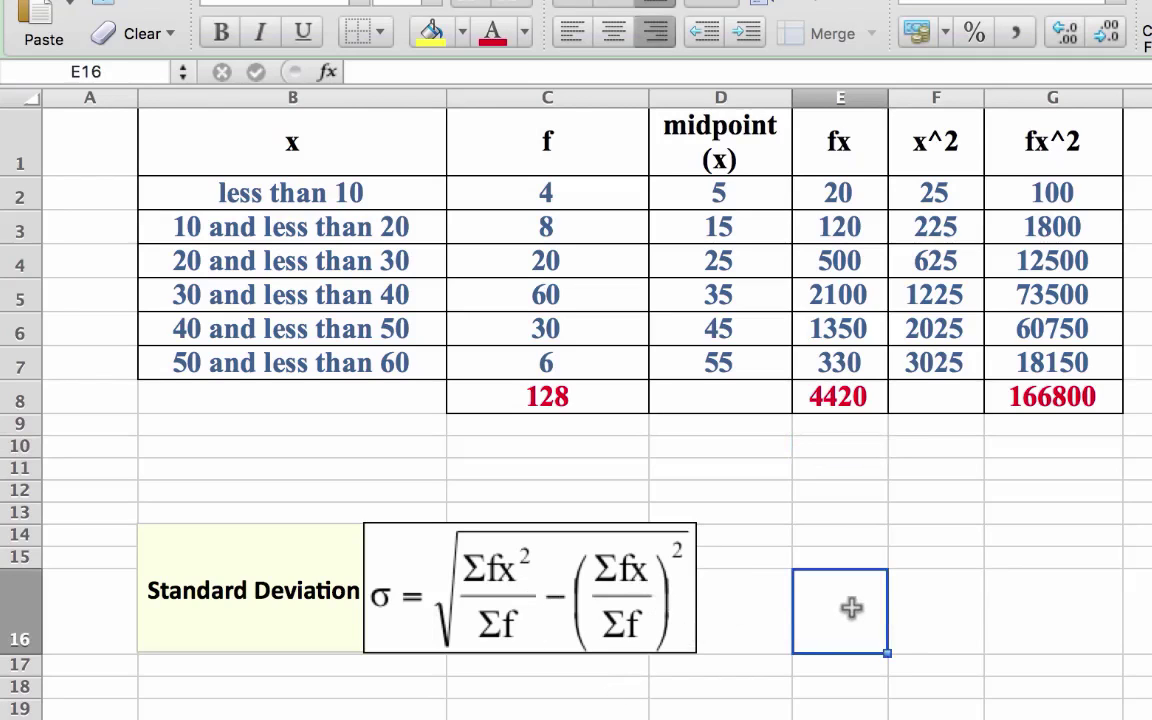
type("=")
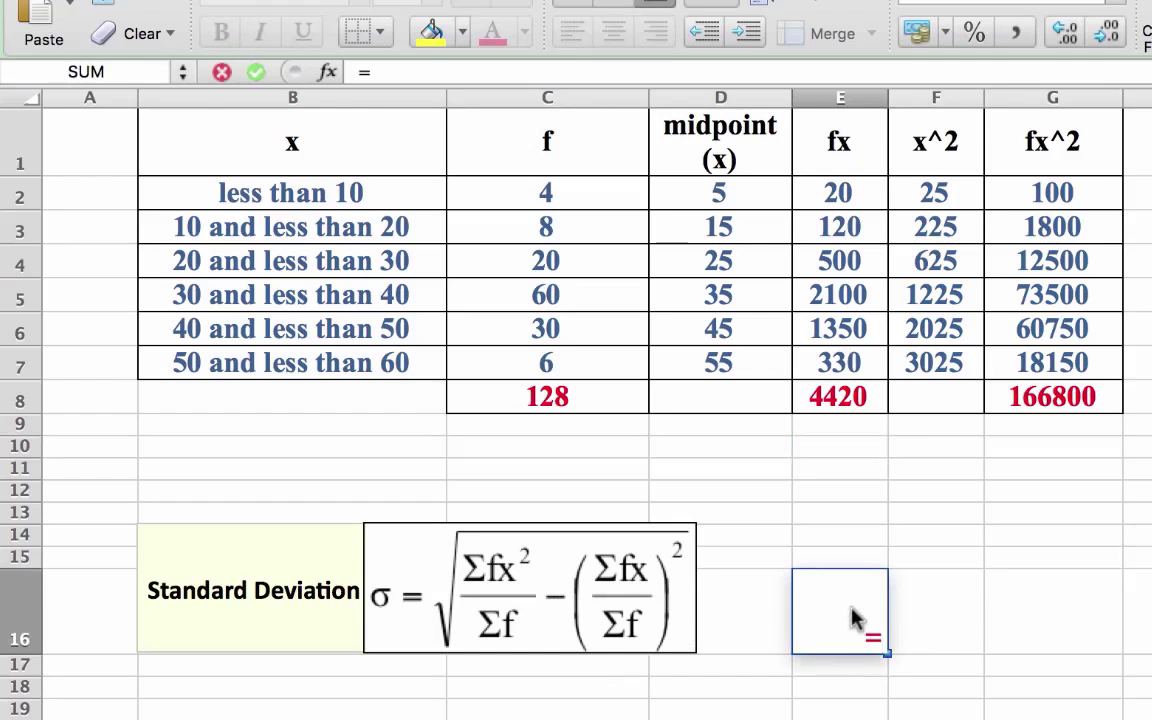
type("(")
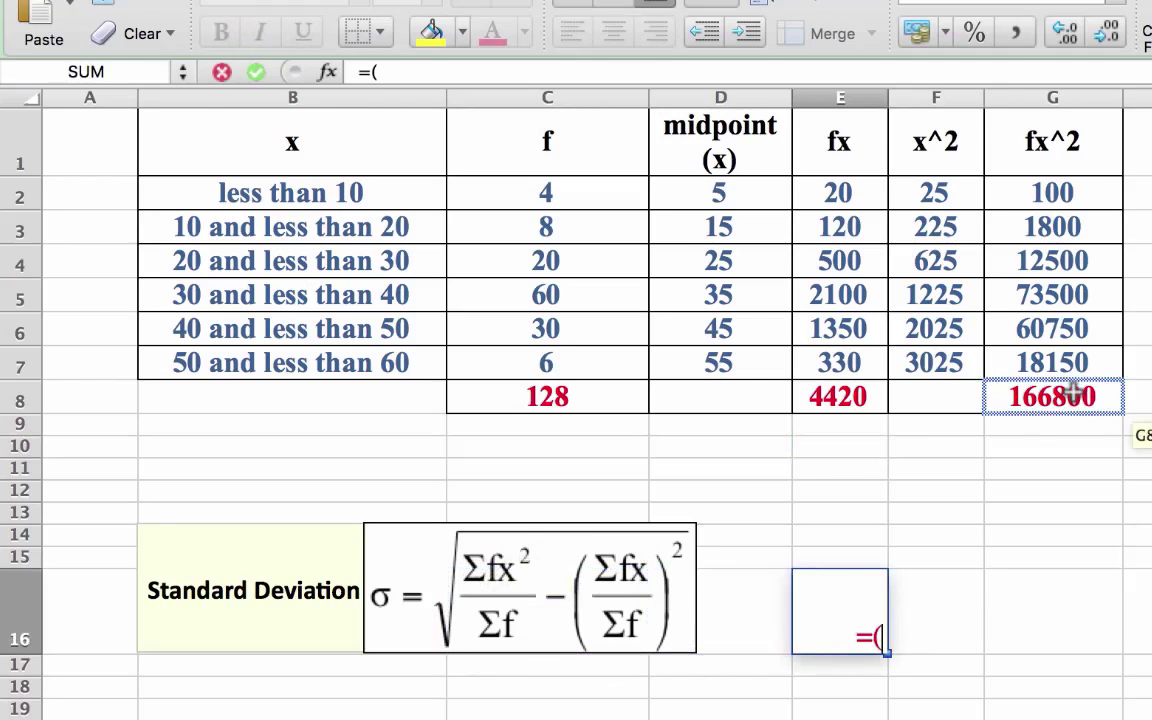
left_click(1075, 397)
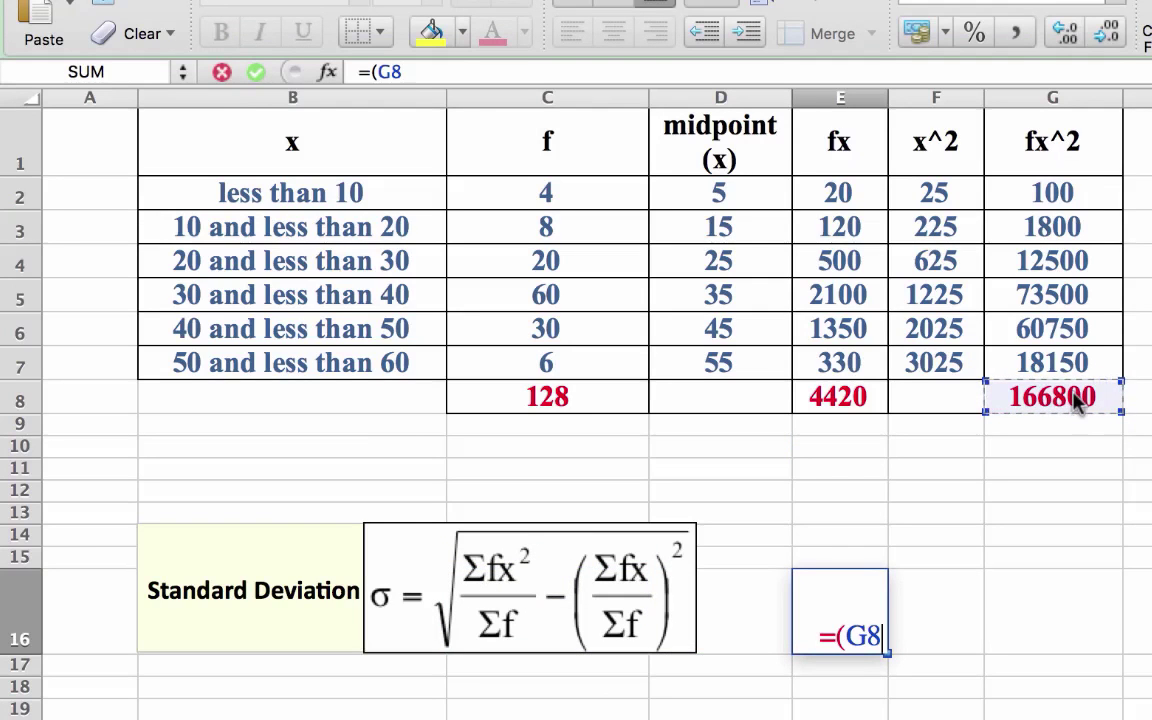
type("/")
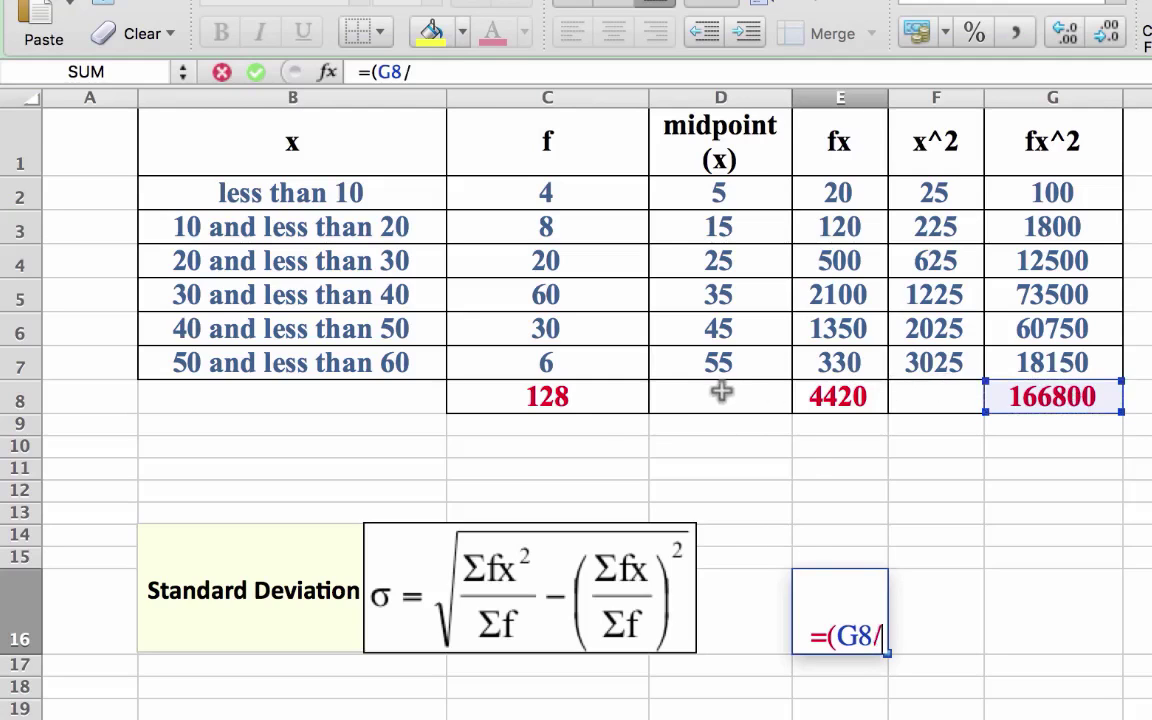
left_click(576, 402)
type(")")
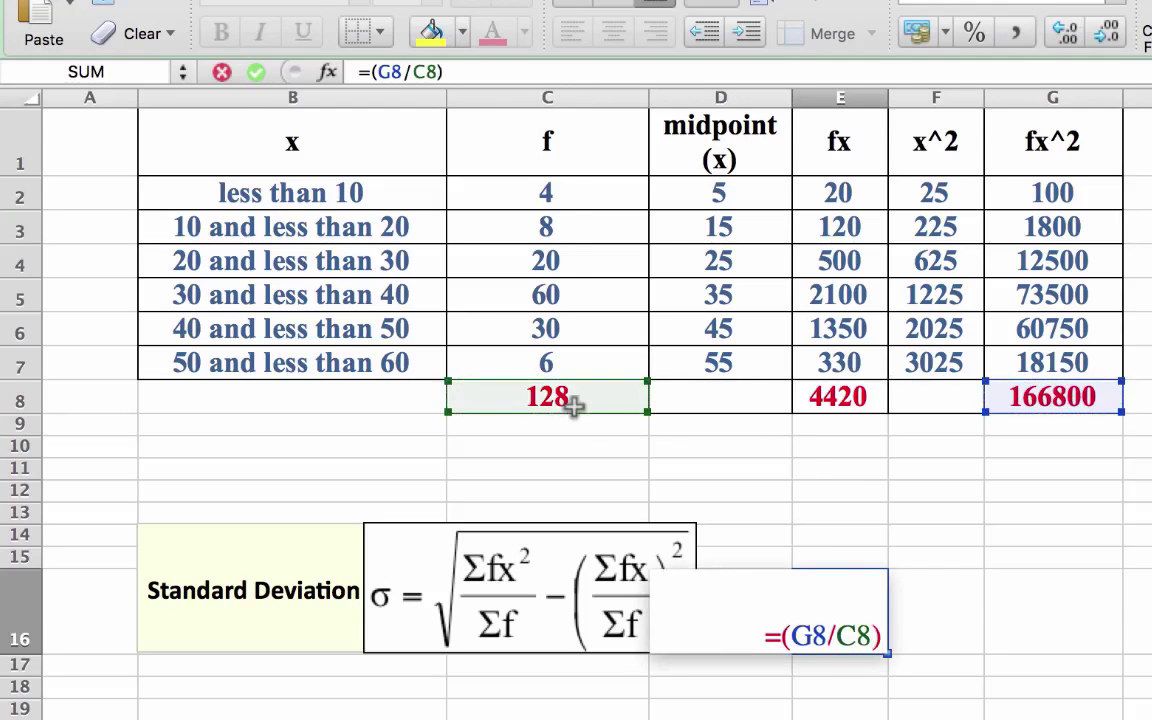
key("Return")
Bold the 1303 result and enter =(E8/C8)^2 in F16, giving 1192.
left_click(935, 630)
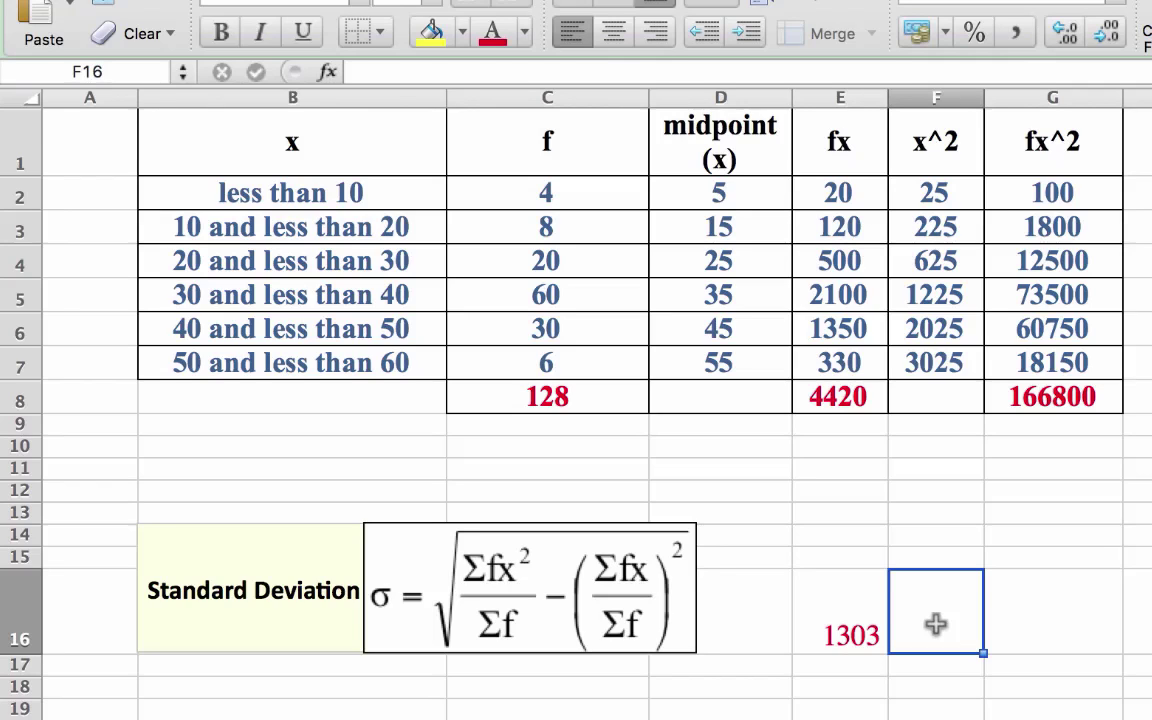
key("super+b")
type("=(")
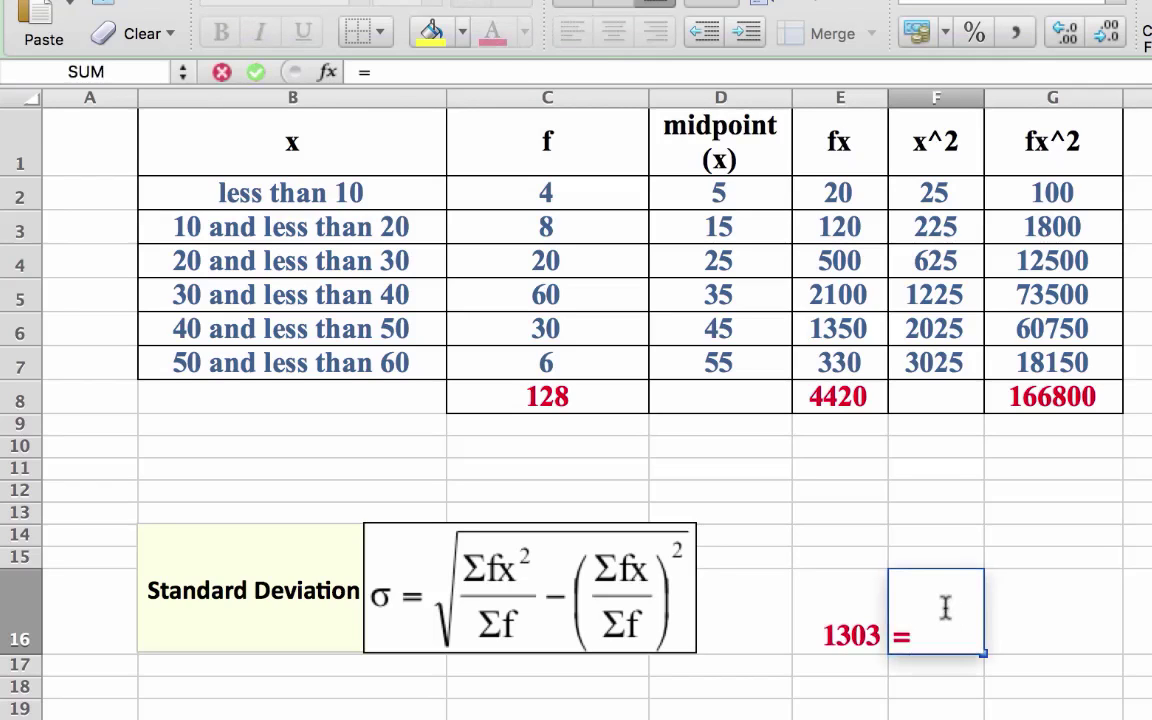
left_click(835, 397)
type("/")
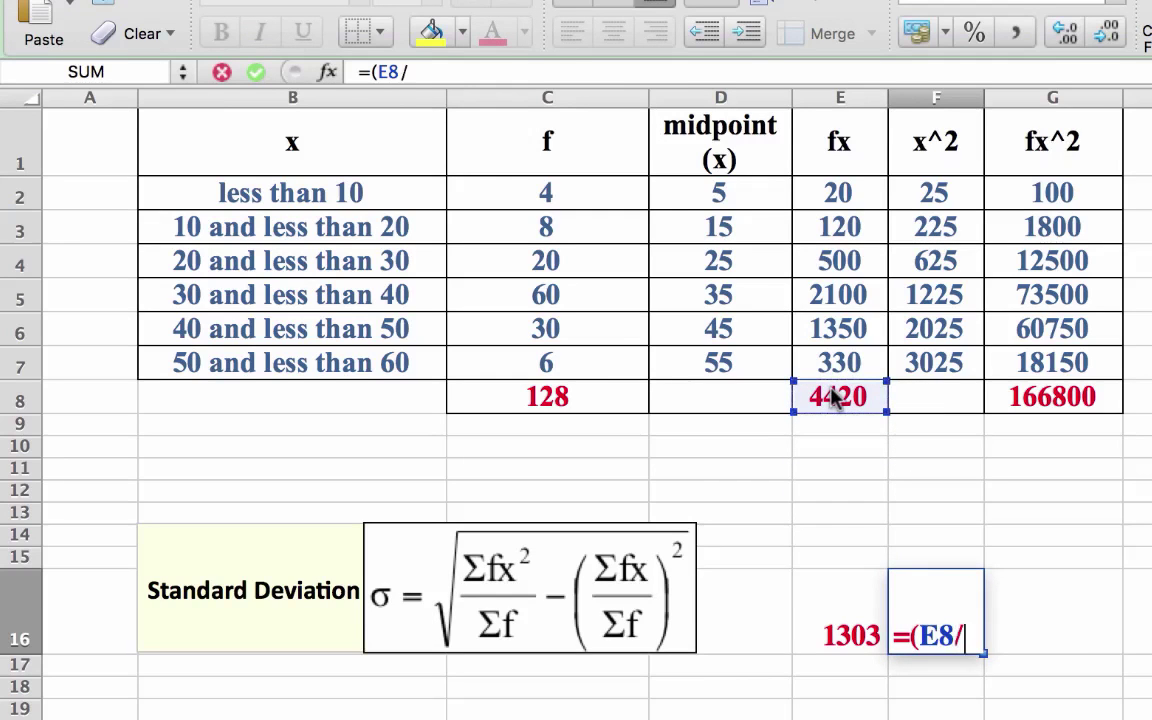
left_click(567, 400)
type(")")
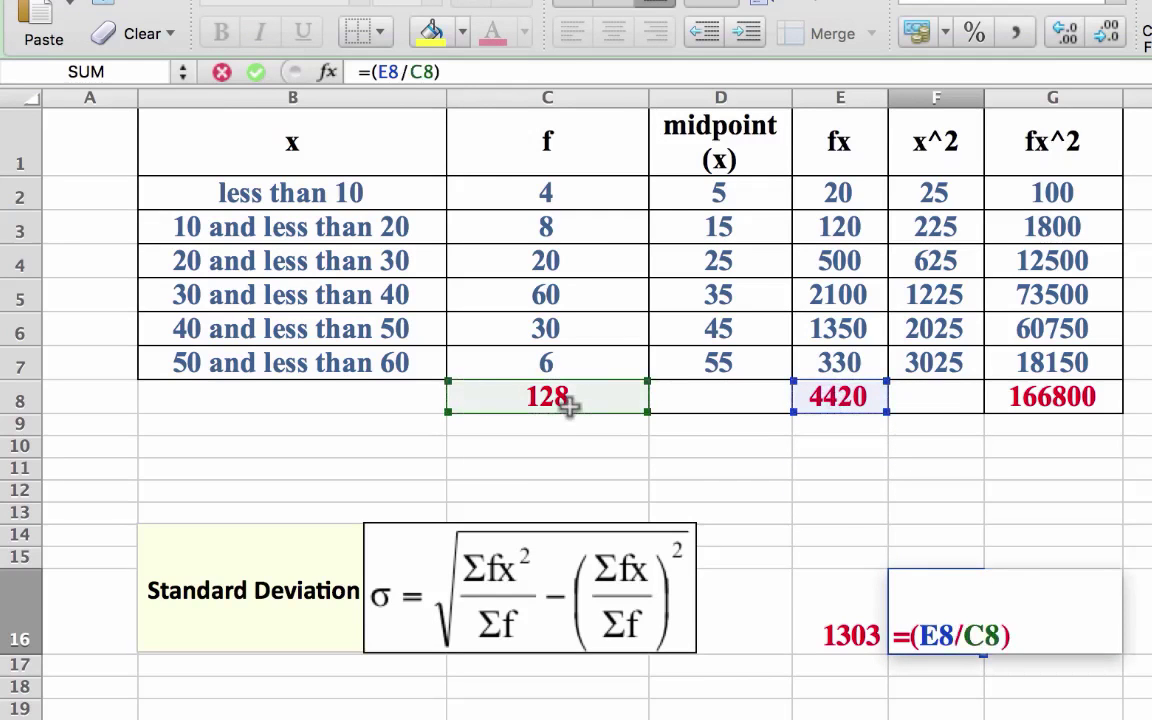
type("^2")
key("Return")
left_click(1093, 618)
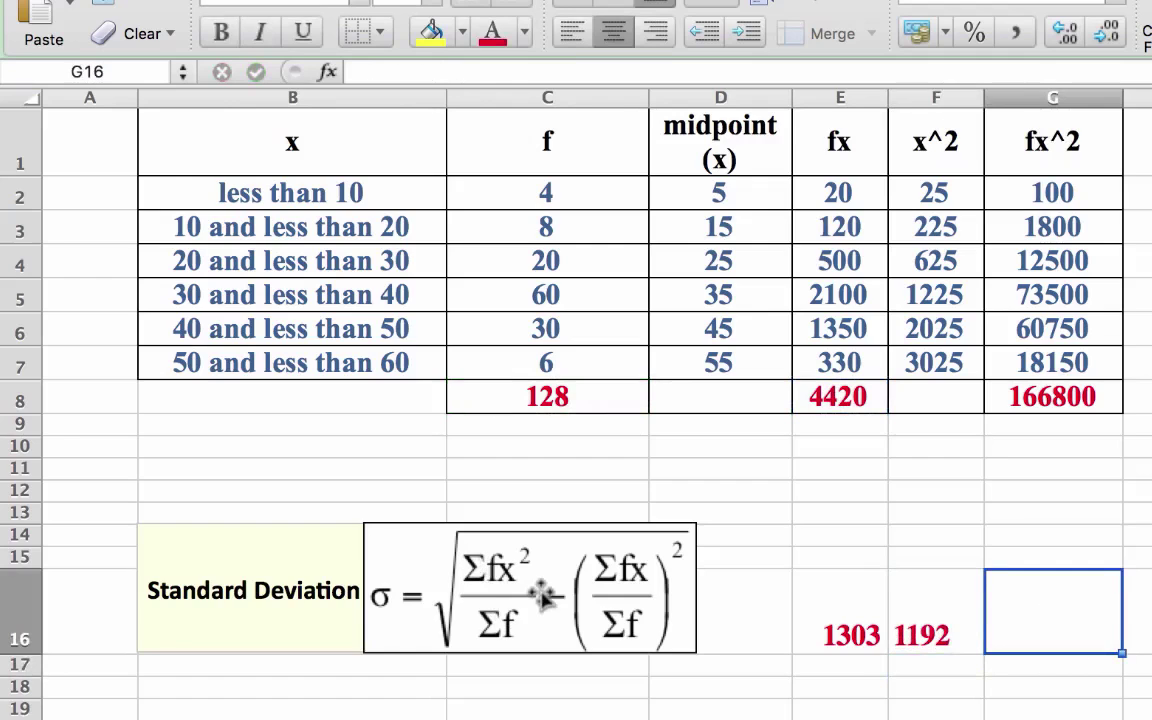
Enter =Sqrt(E16-F16) in G16 for a standard deviation of 10.5223, in bold.
type("=")
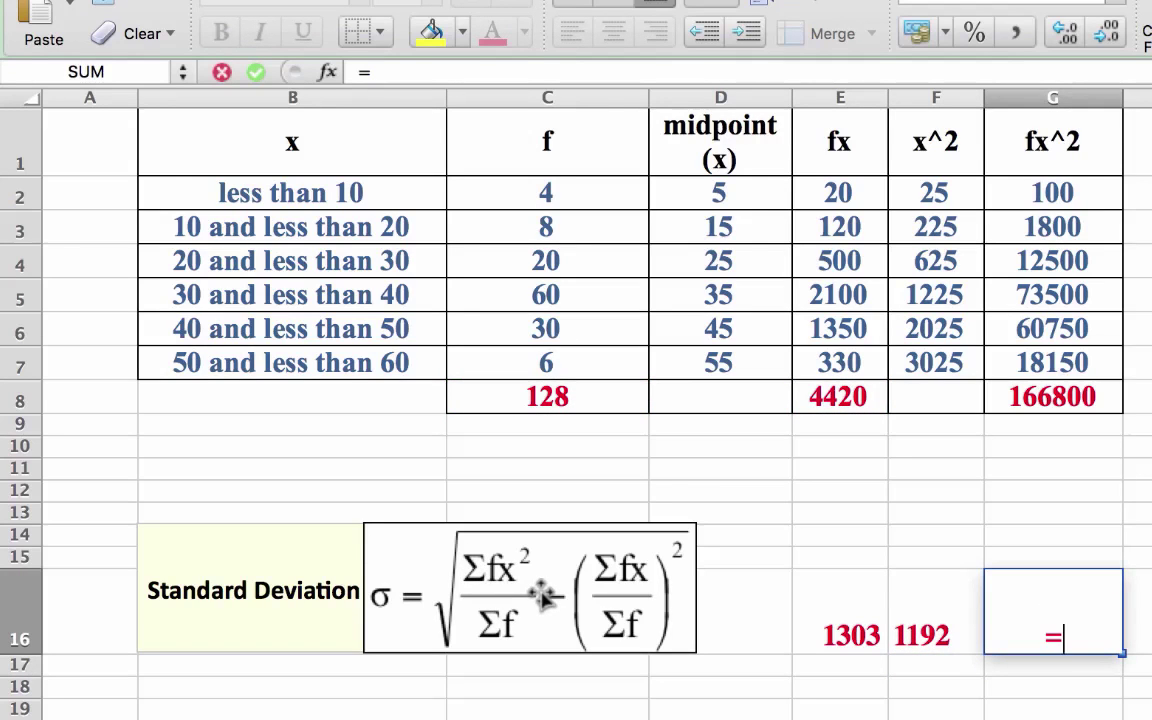
type("Sqrt")
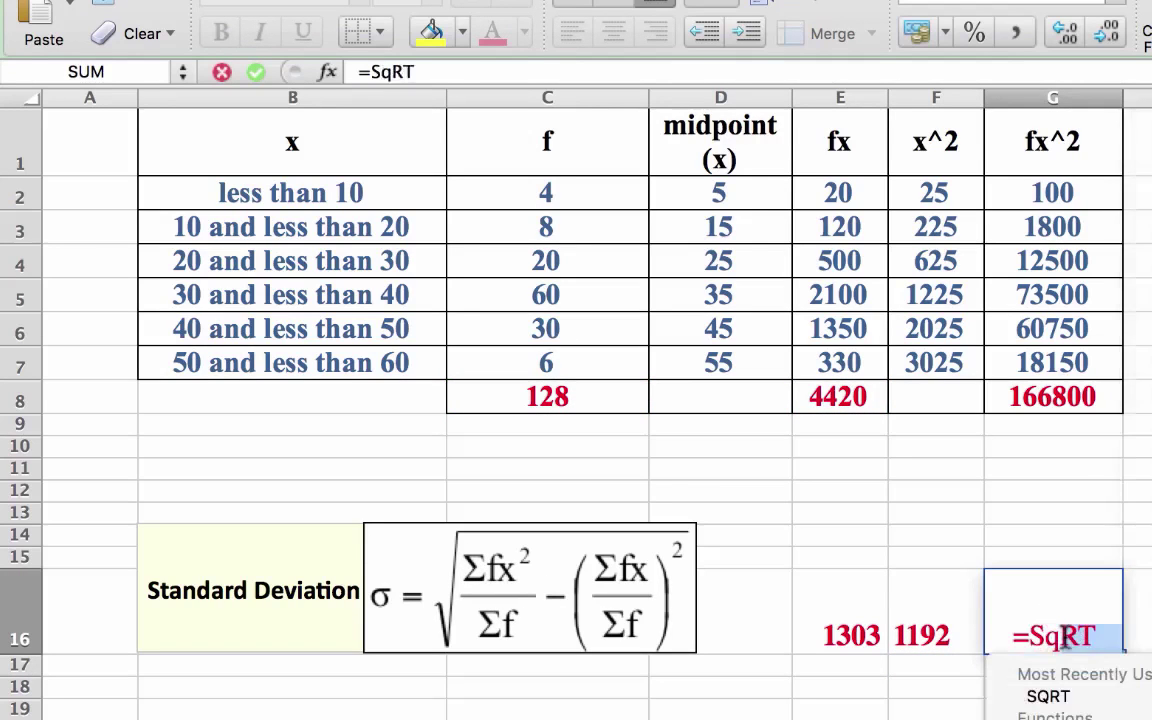
type("(")
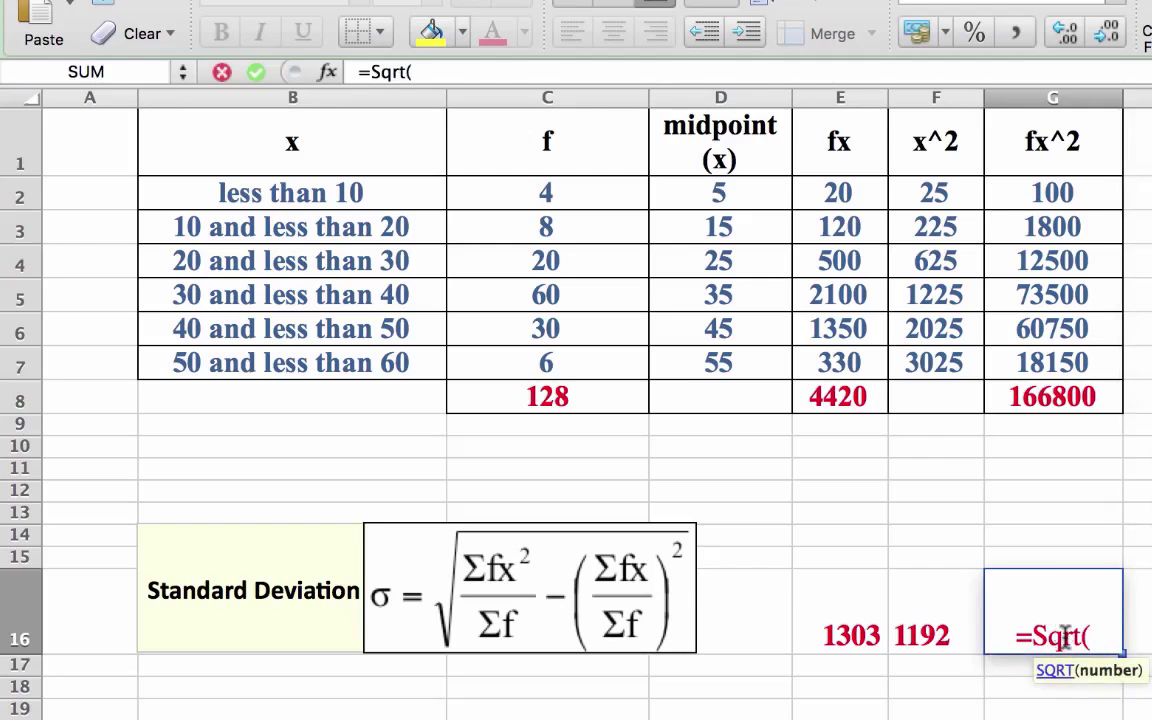
left_click(866, 624)
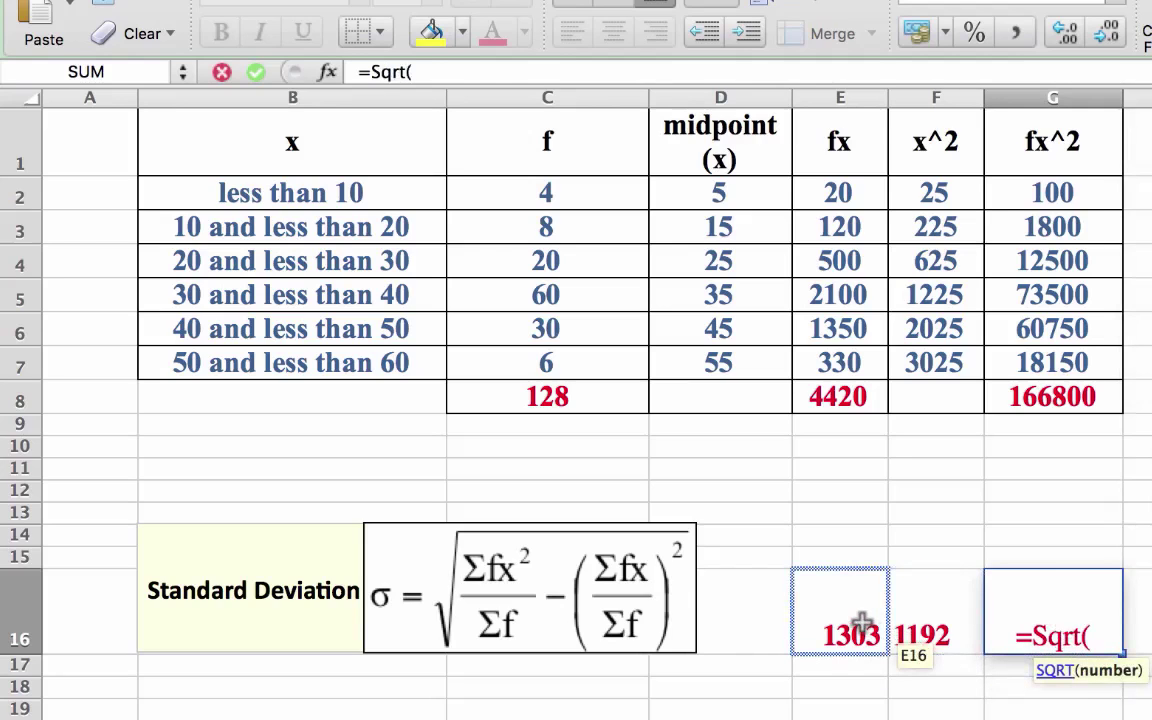
left_click(866, 626)
type("-")
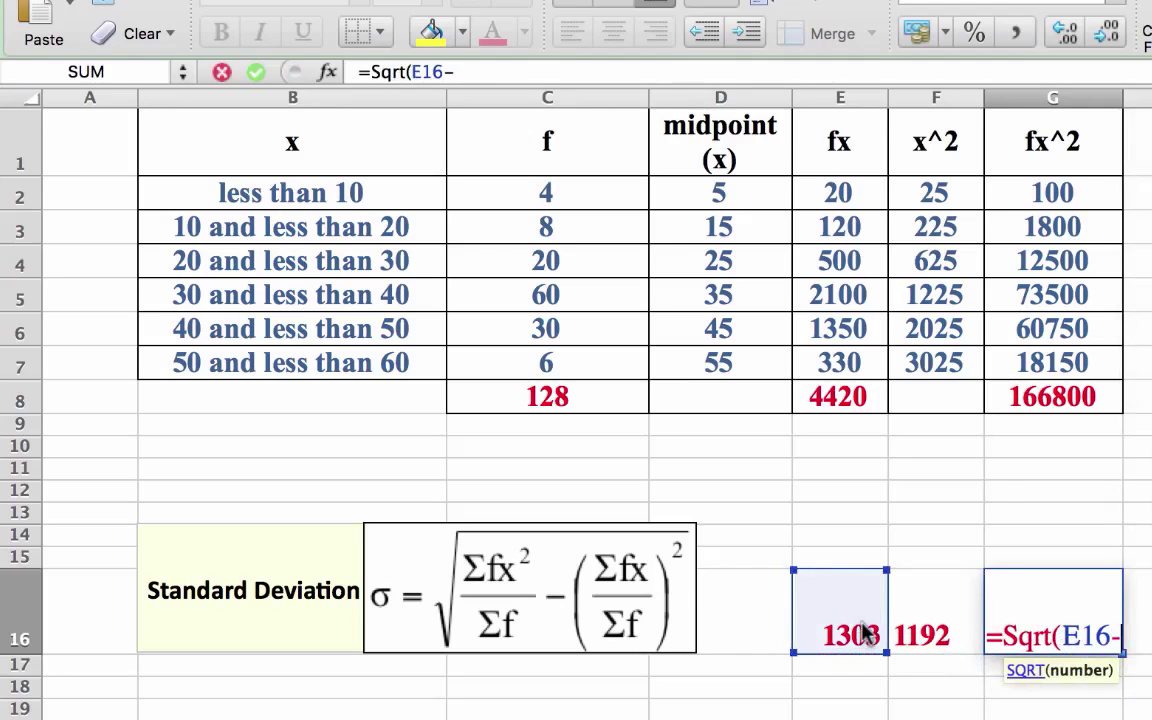
left_click(955, 637)
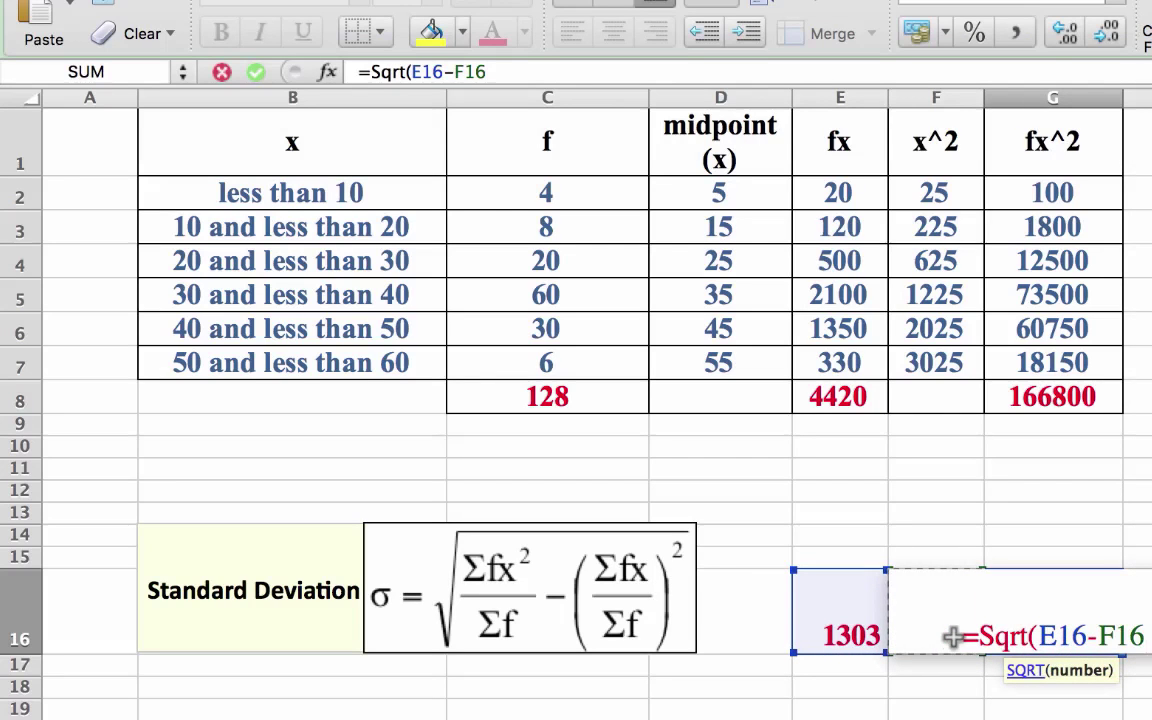
type(")")
key("Return")
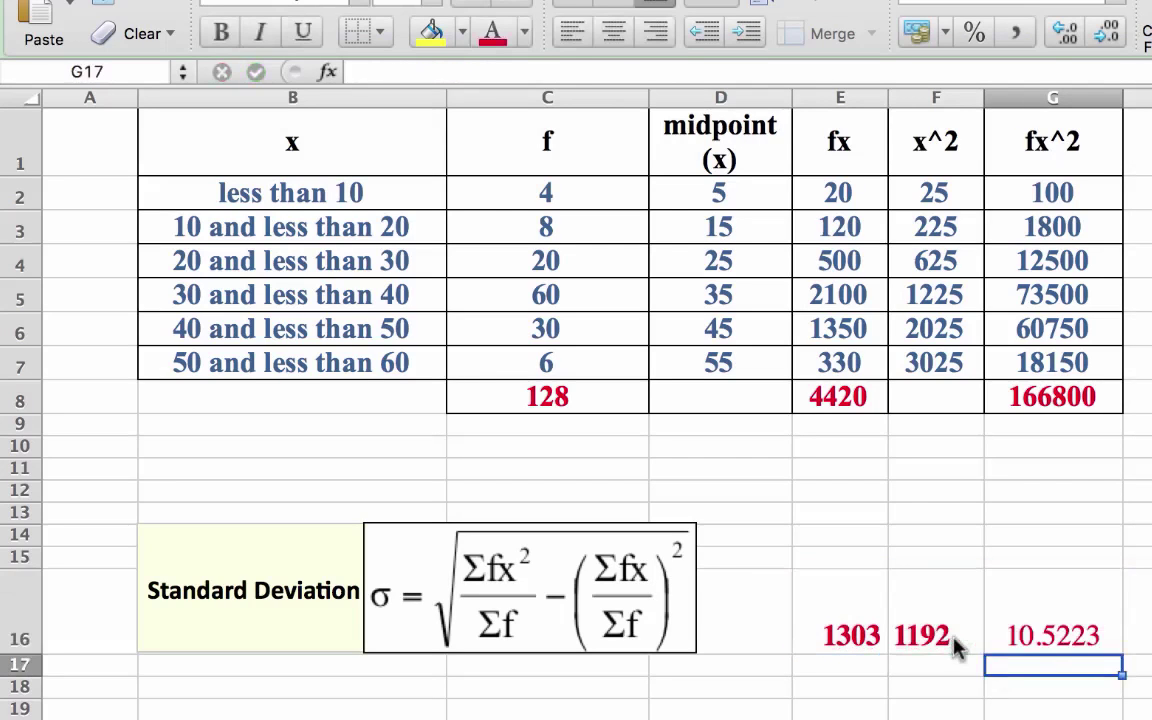
left_click(1054, 632)
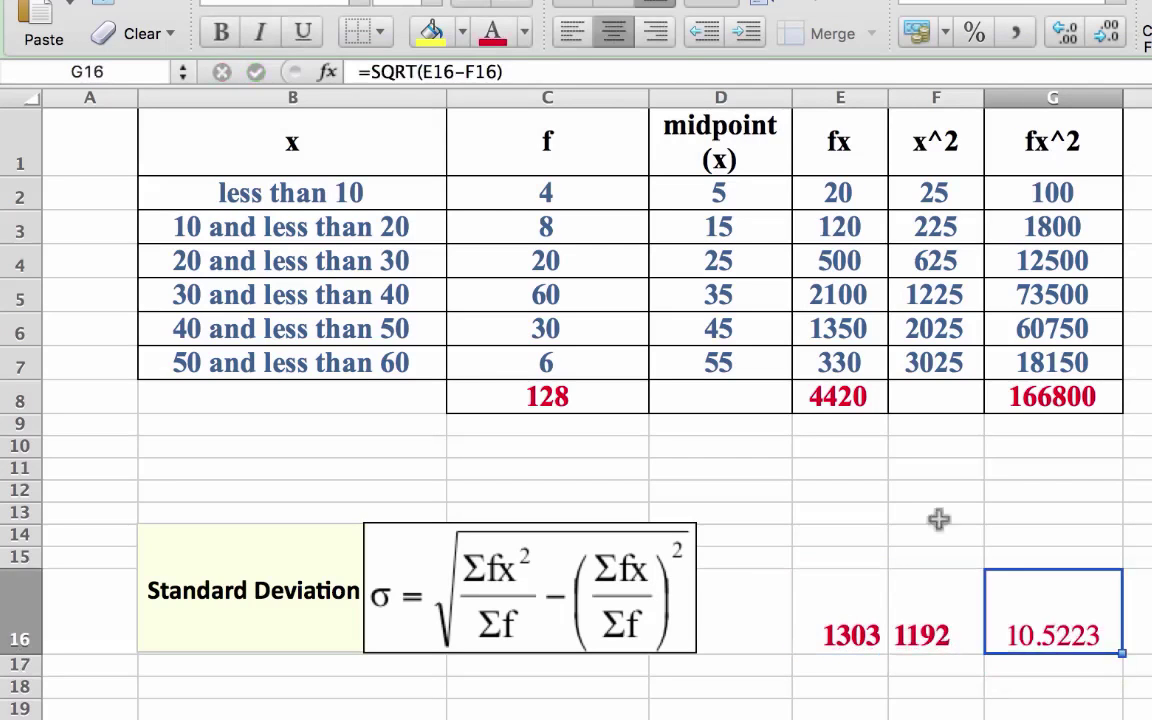
left_click(221, 32)
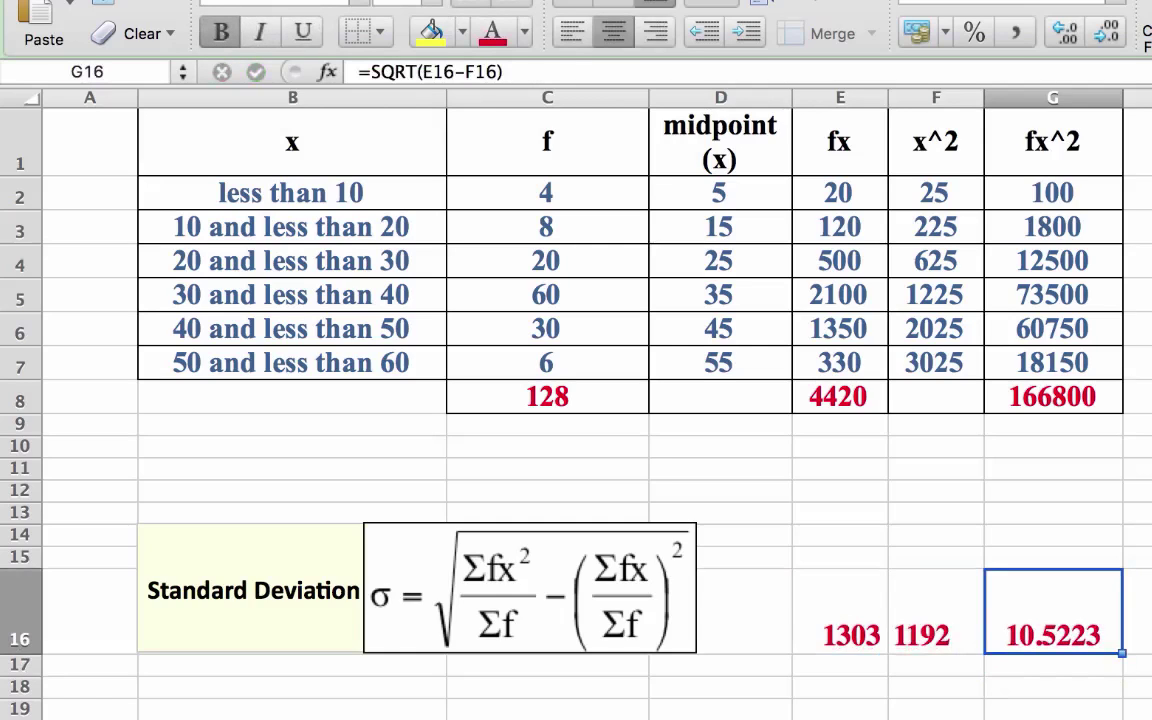